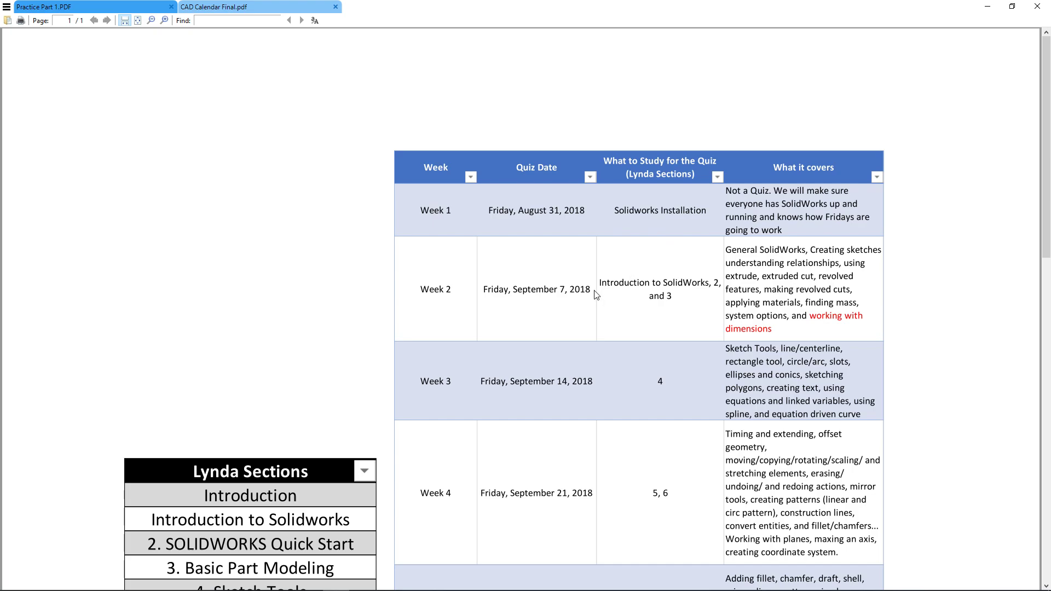
# Look over the Practice Part 1 drawing, then bring the finished Part2 back up in SOLIDWORKS.
pyautogui.hotkey('ctrl', 'Tab')
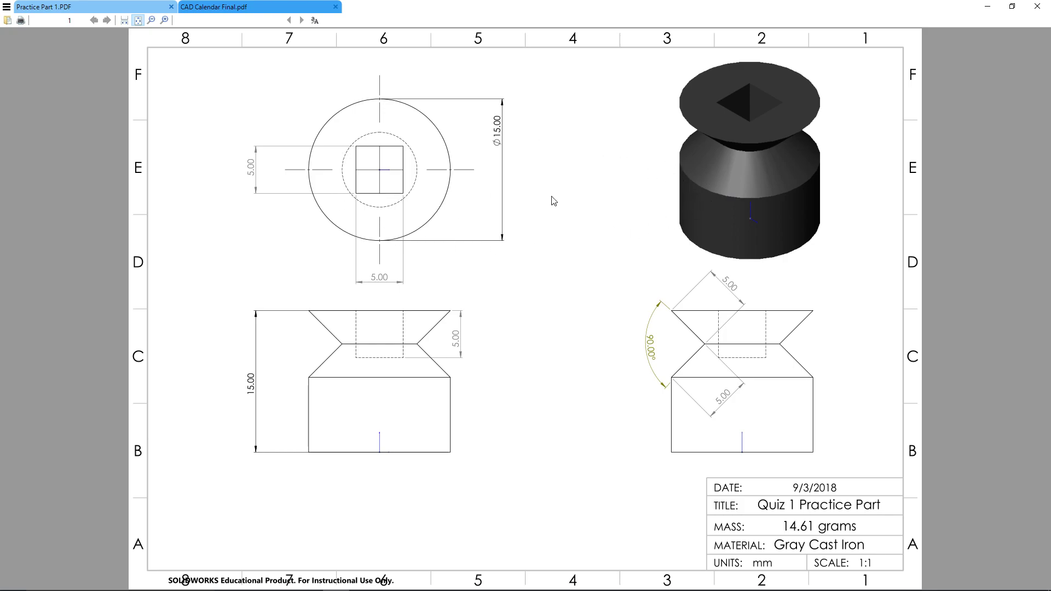
pyautogui.hotkey('alt', 'Tab')
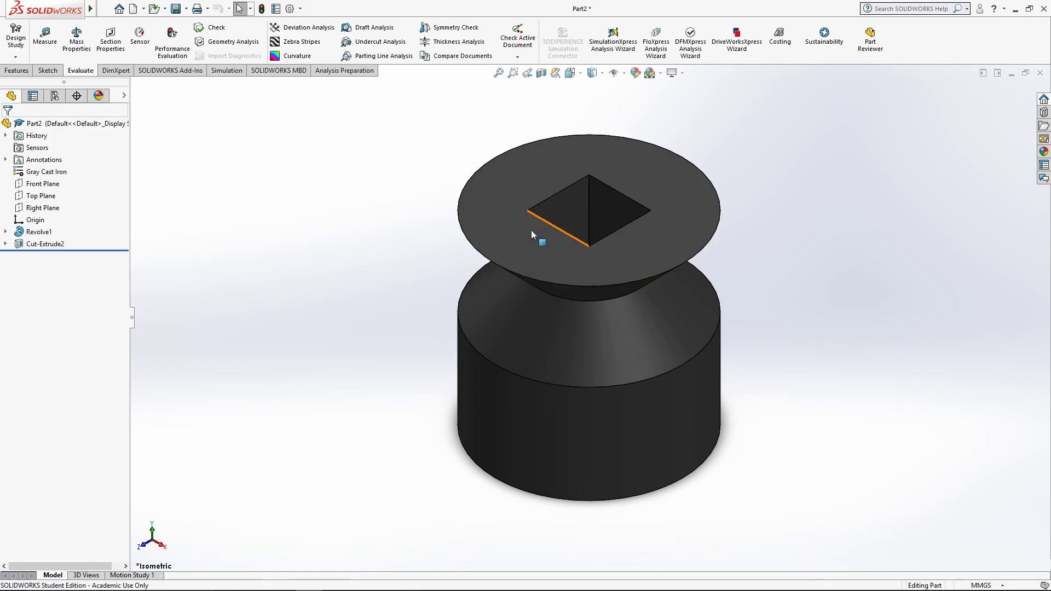
# Create a new blank Part document, then return to the Quiz 1 practice part drawing.
pyautogui.click(103, 9)
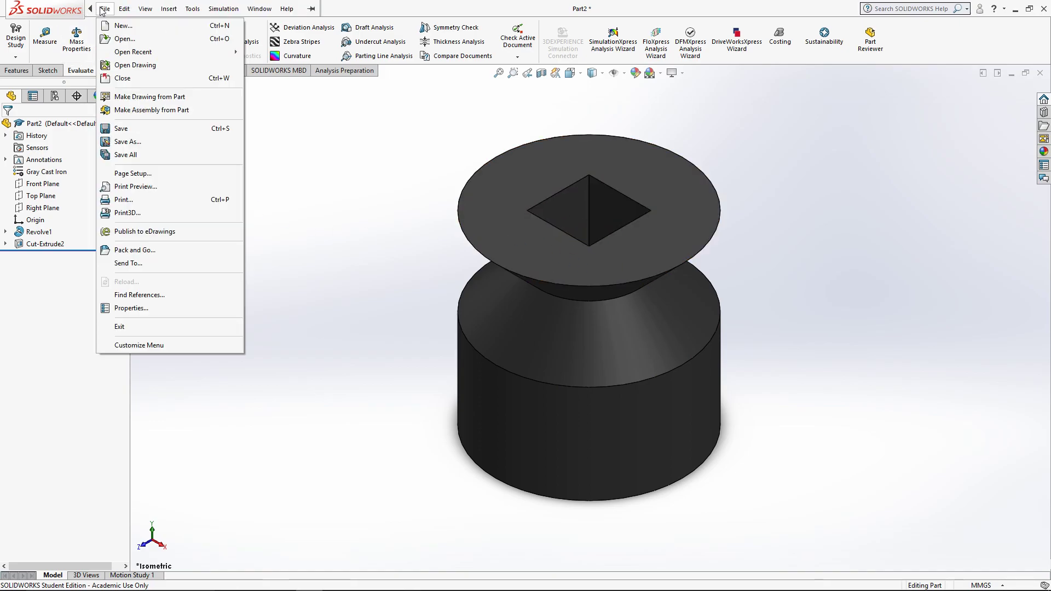
pyautogui.click(122, 26)
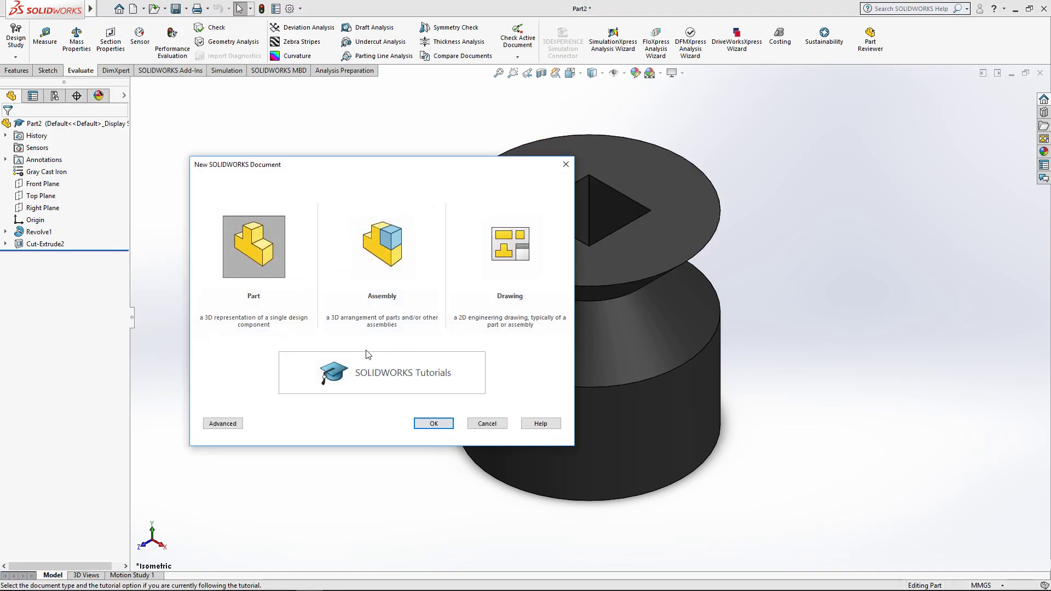
pyautogui.click(259, 262)
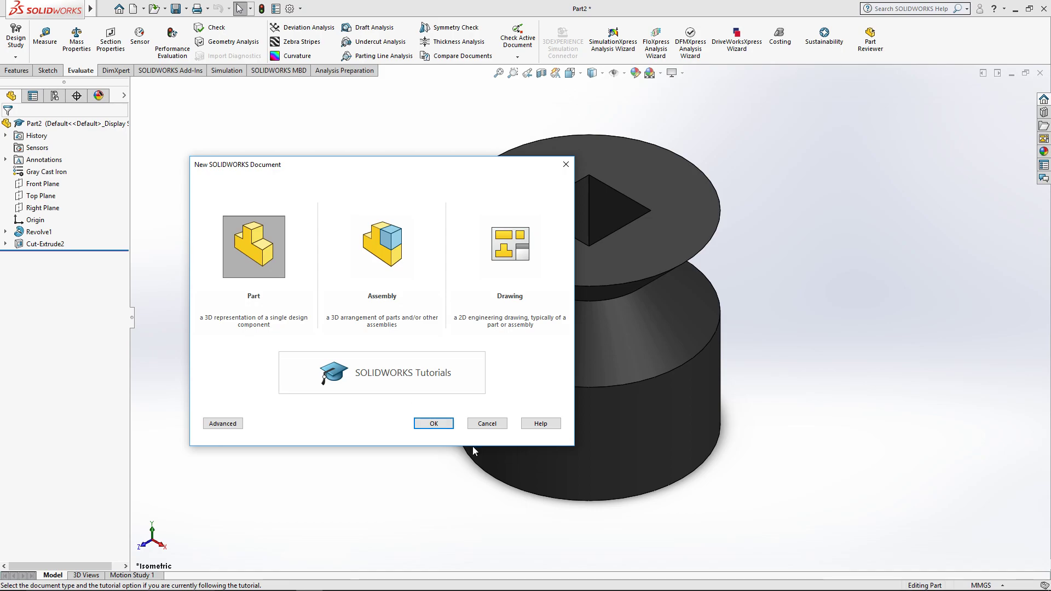
pyautogui.click(435, 424)
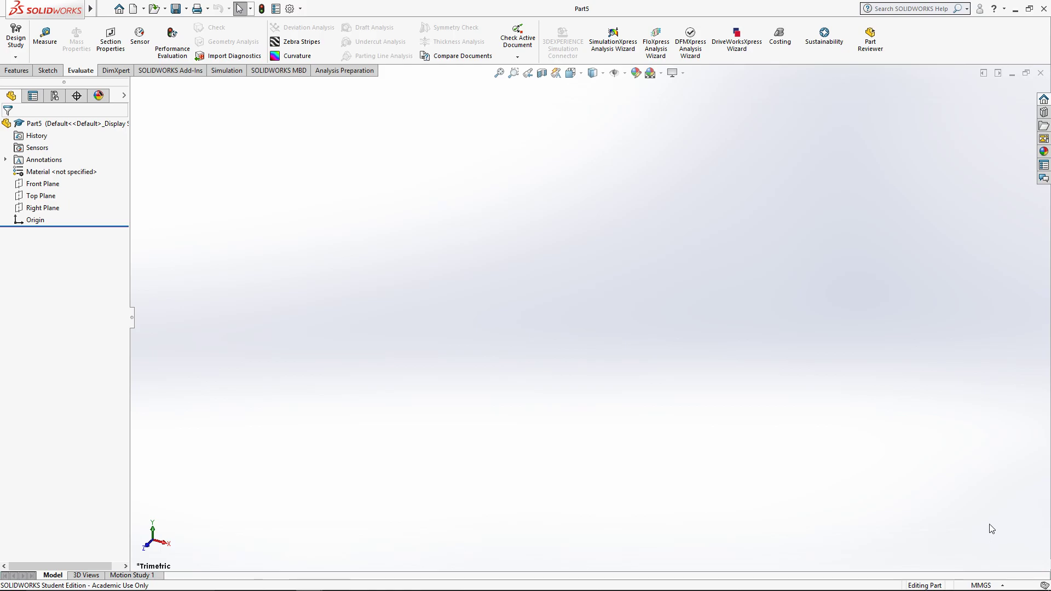
pyautogui.hotkey('alt', 'Tab')
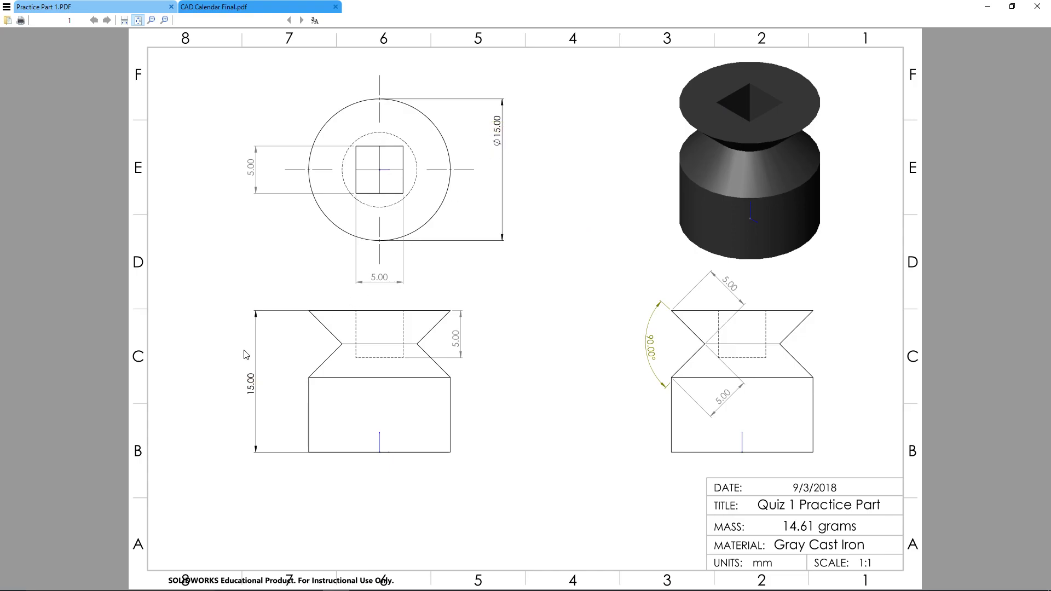
# Sketch a 15 mm diameter circle centred on the origin on the Top Plane.
pyautogui.hotkey('alt', 'Tab')
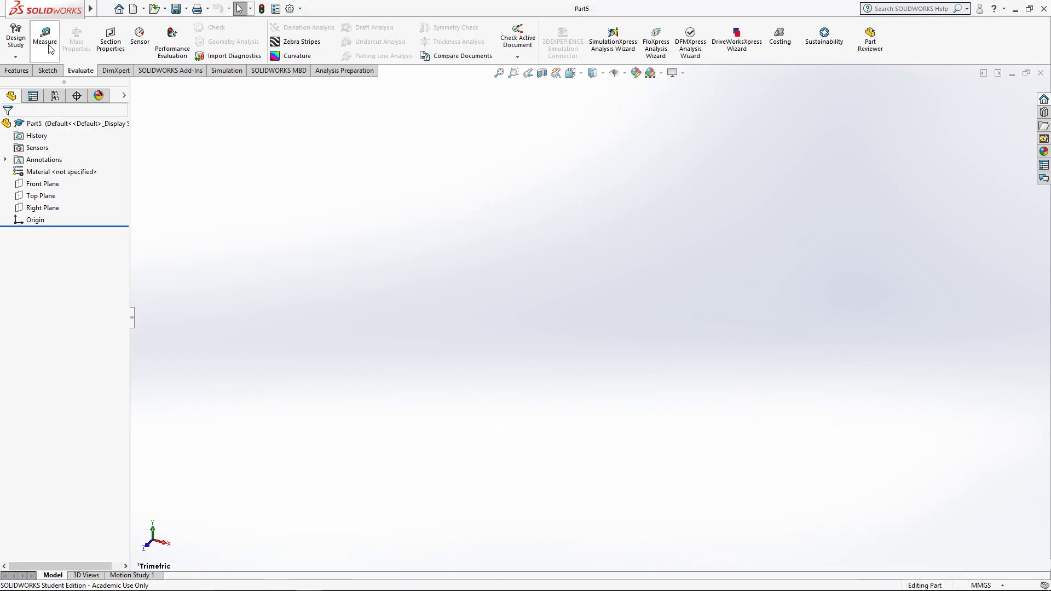
pyautogui.click(48, 71)
pyautogui.click(18, 47)
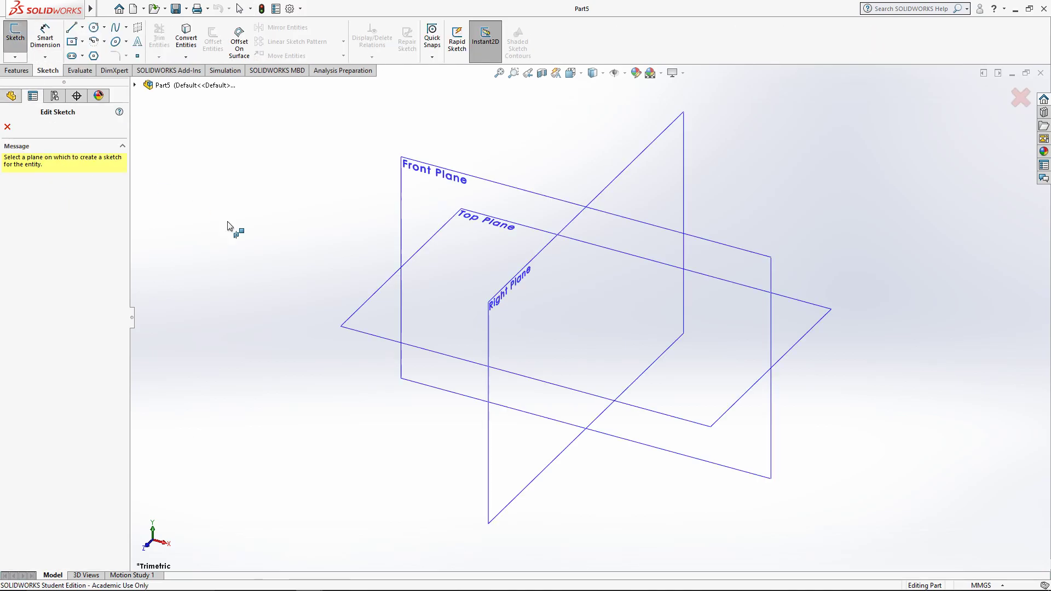
pyautogui.click(345, 335)
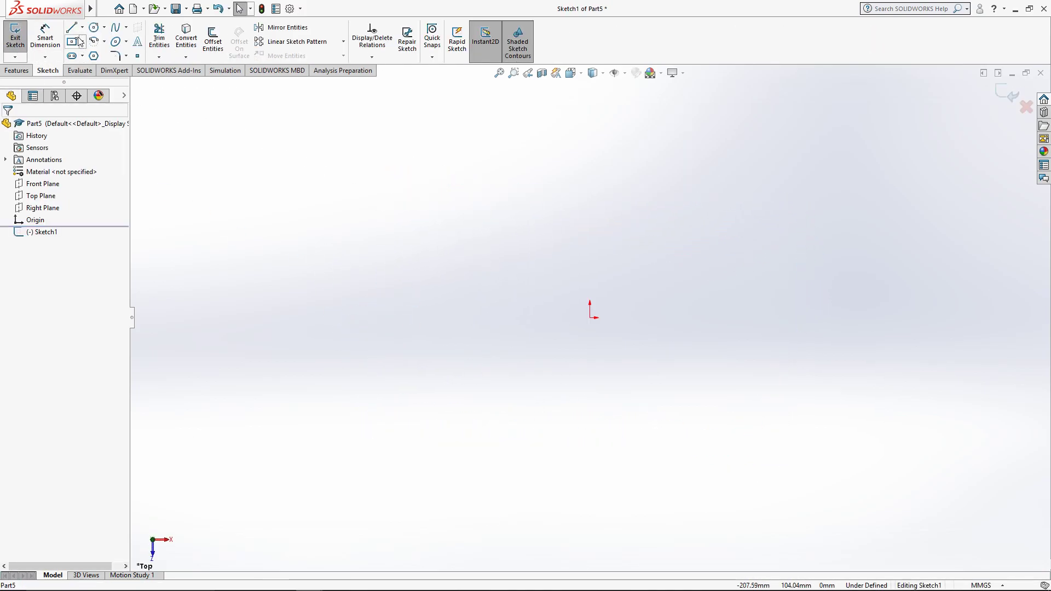
pyautogui.click(96, 28)
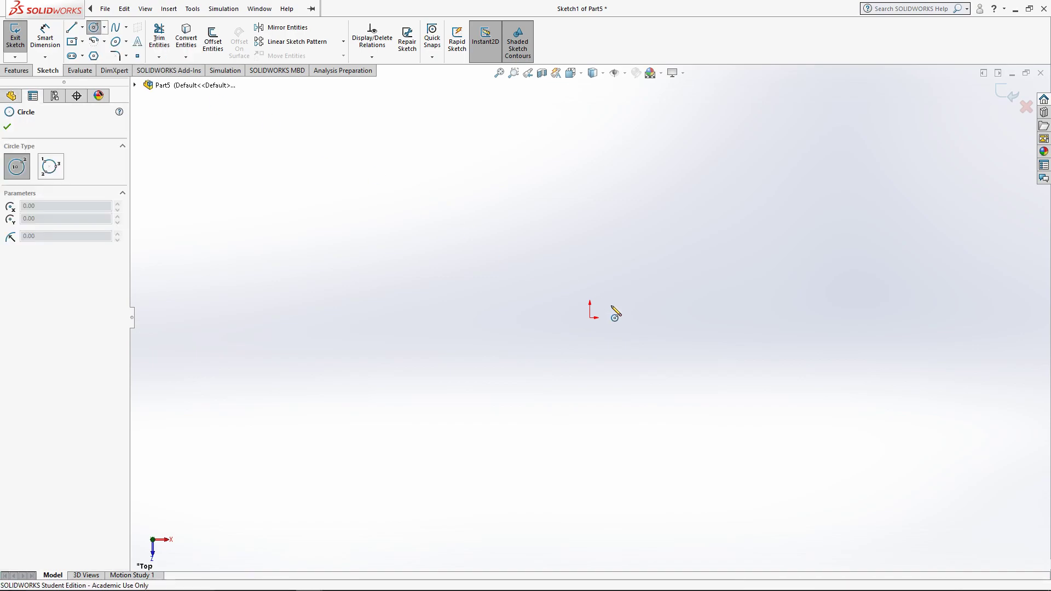
pyautogui.click(590, 318)
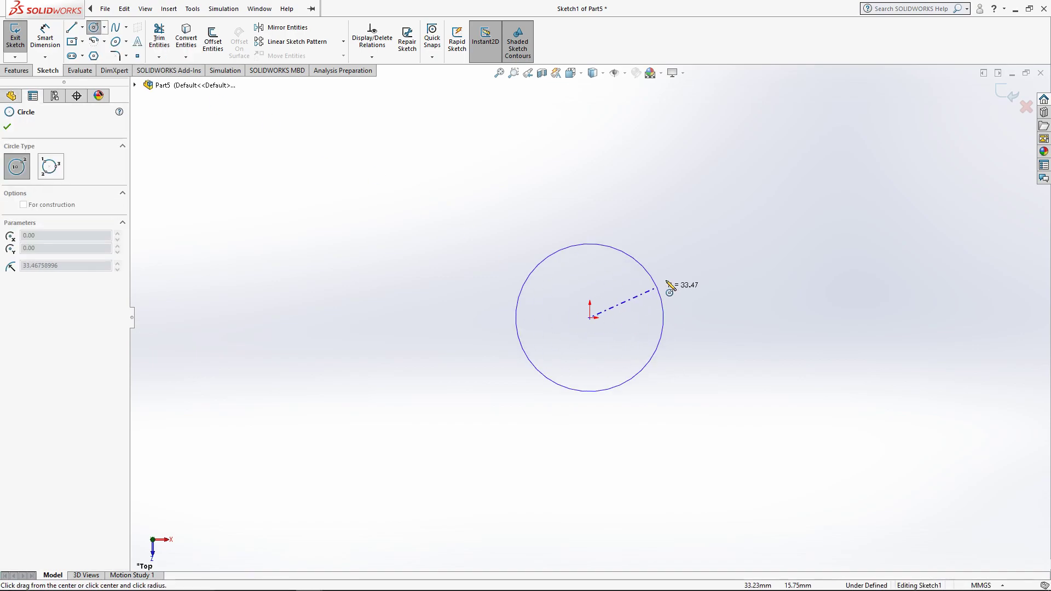
pyautogui.click(689, 233)
pyautogui.click(45, 38)
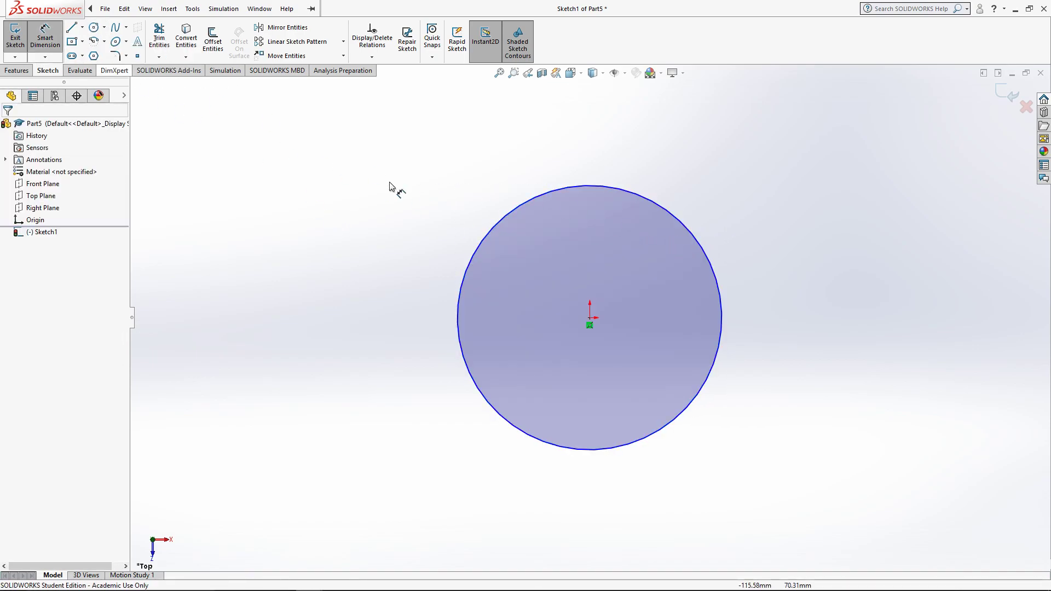
pyautogui.click(627, 194)
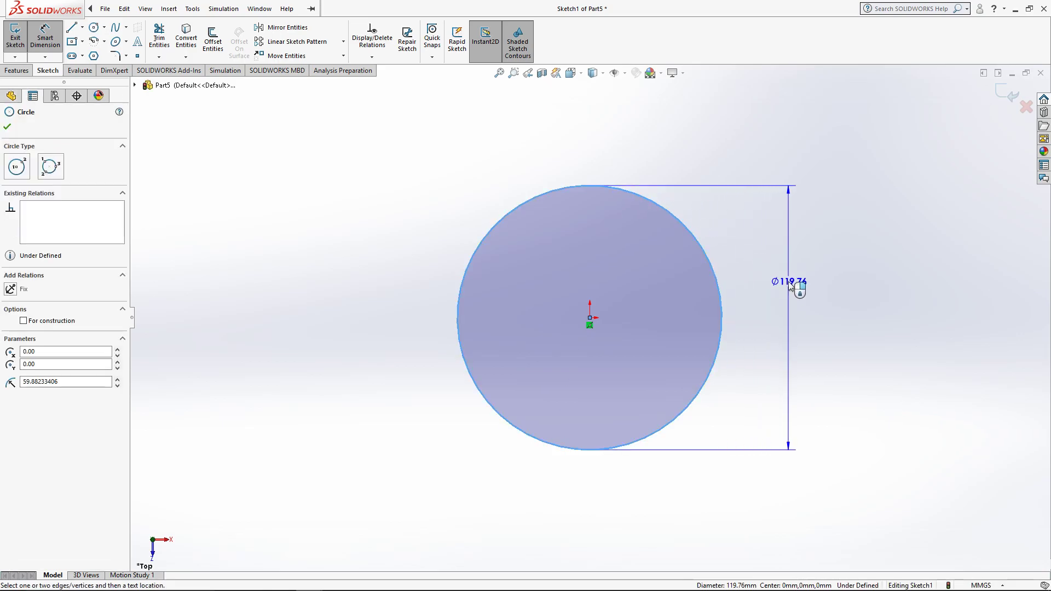
pyautogui.click(788, 281)
pyautogui.write('15')
pyautogui.press('Return')
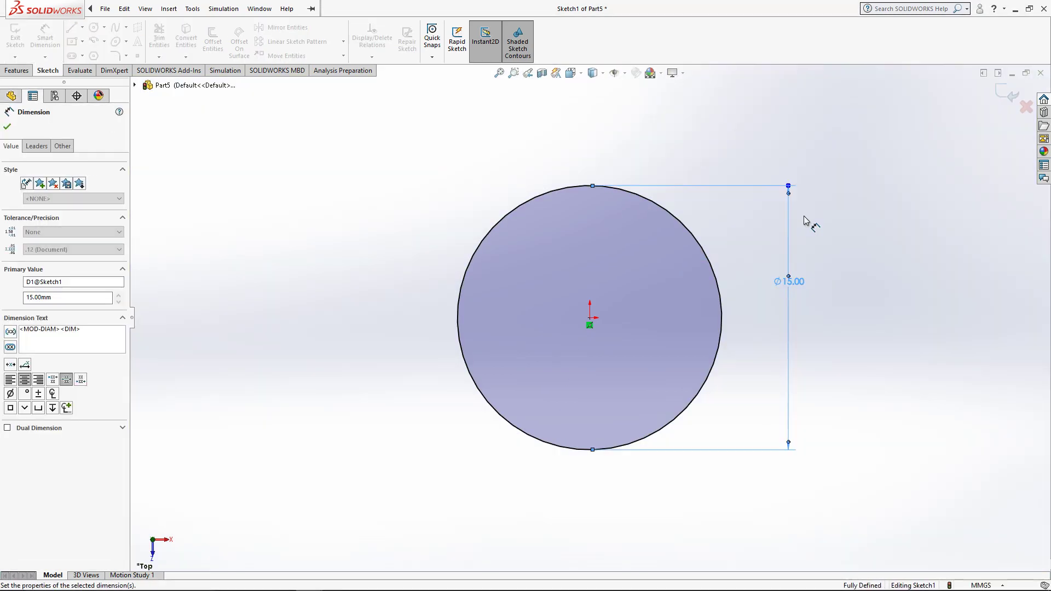
# Extrude the circle 15 mm into a cylinder and return to the drawing.
pyautogui.click(16, 70)
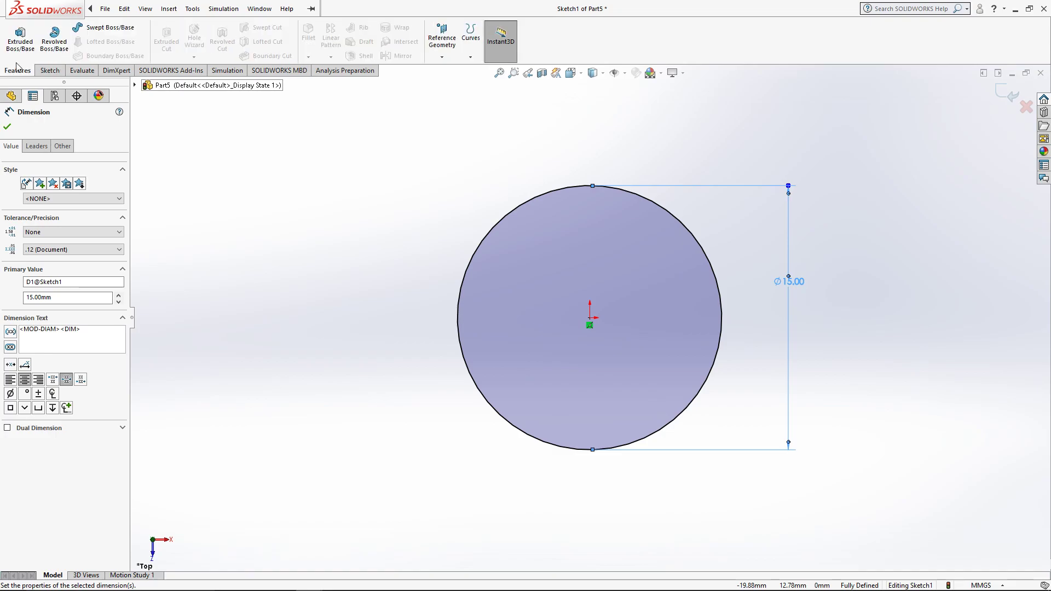
pyautogui.click(20, 38)
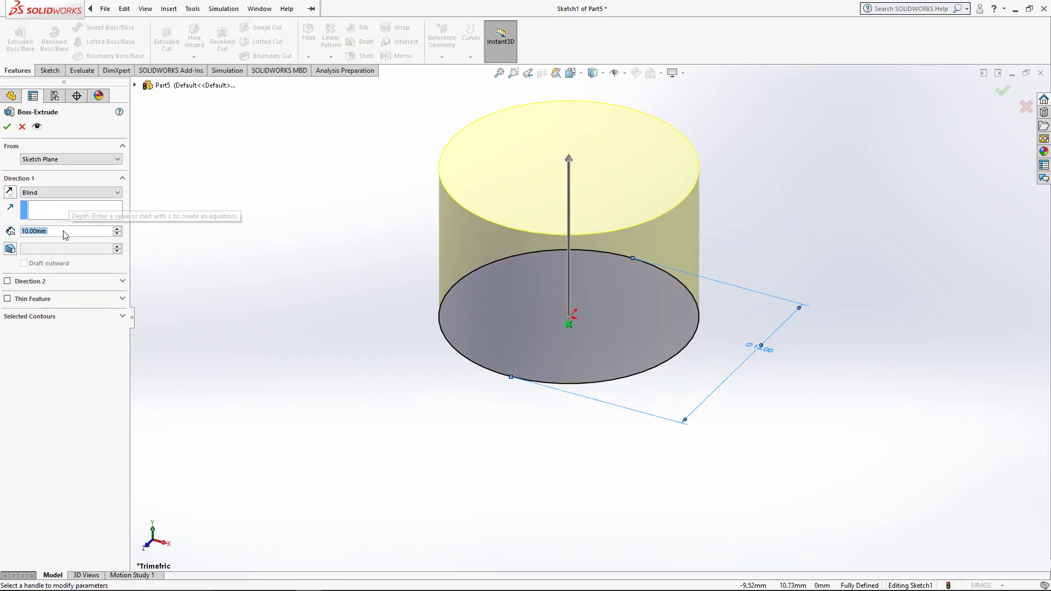
pyautogui.write('15')
pyautogui.press('Return')
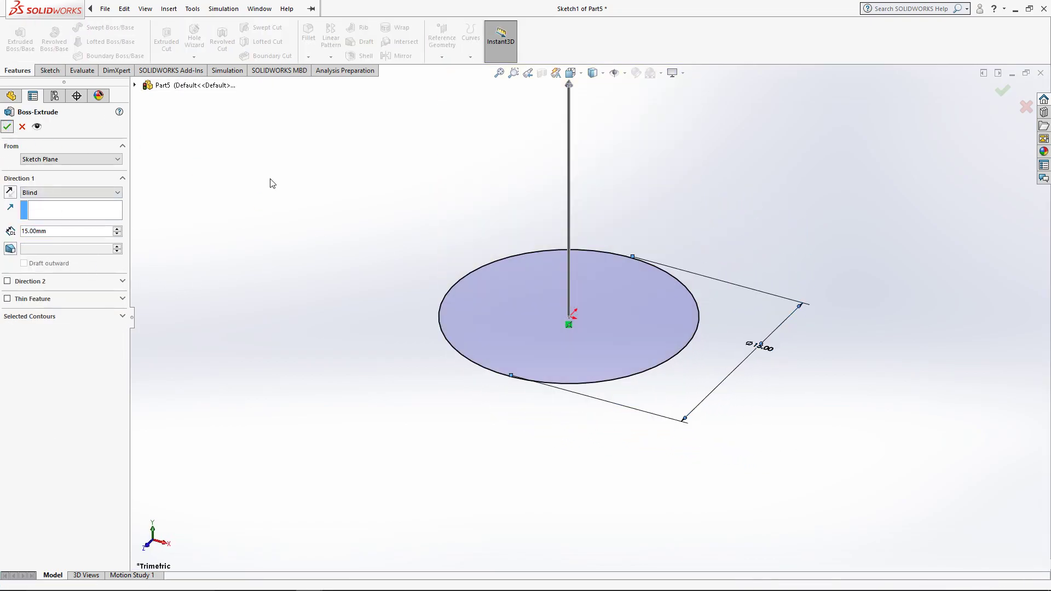
pyautogui.hotkey('alt', 'Tab')
# Read the drawing's Ø15.00 diameter, 15.00 height and the two 5.00 pocket dimensions.
pyautogui.click(629, 230)
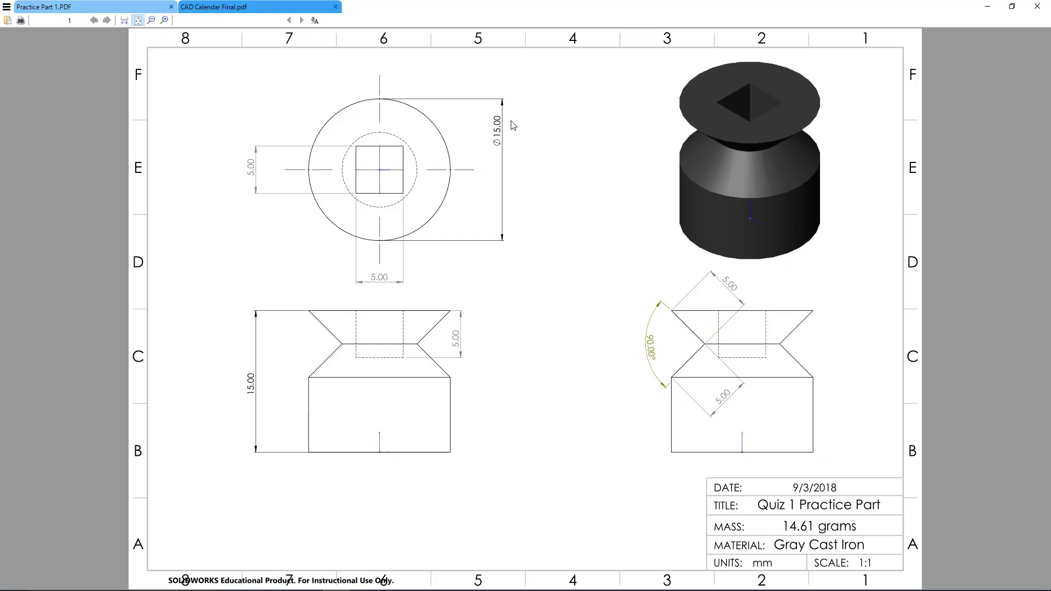
pyautogui.moveTo(501, 134); pyautogui.dragTo(493, 116)
pyautogui.click(497, 144)
pyautogui.moveTo(247, 380); pyautogui.dragTo(248, 393)
pyautogui.click(248, 390)
pyautogui.moveTo(247, 160); pyautogui.dragTo(253, 174)
pyautogui.moveTo(458, 344); pyautogui.dragTo(456, 338)
pyautogui.click(452, 338)
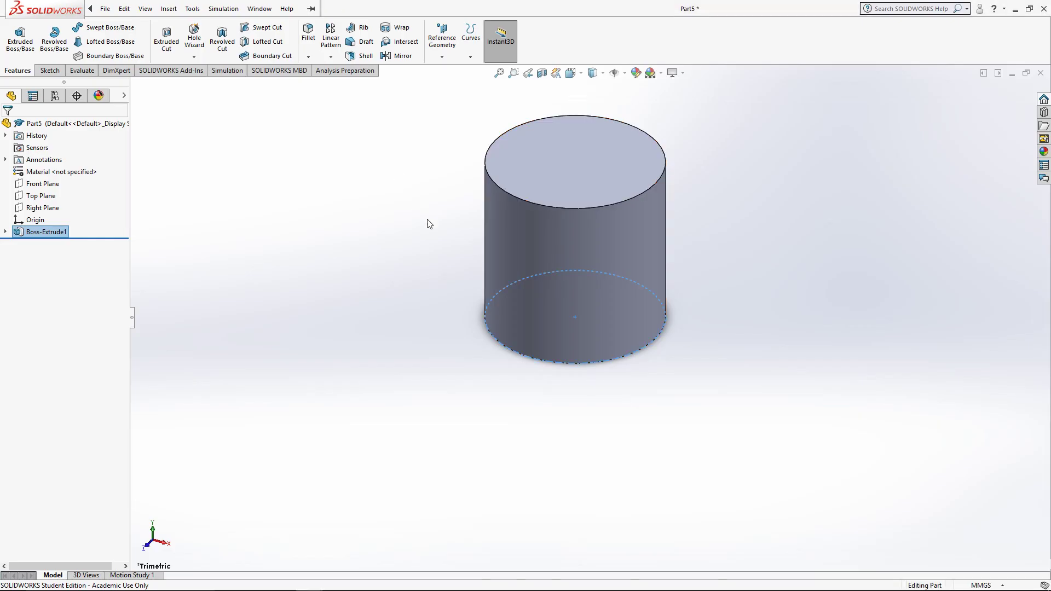
# Draw a centre rectangle at the origin on the cylinder's top face, viewed straight down.
pyautogui.click(49, 70)
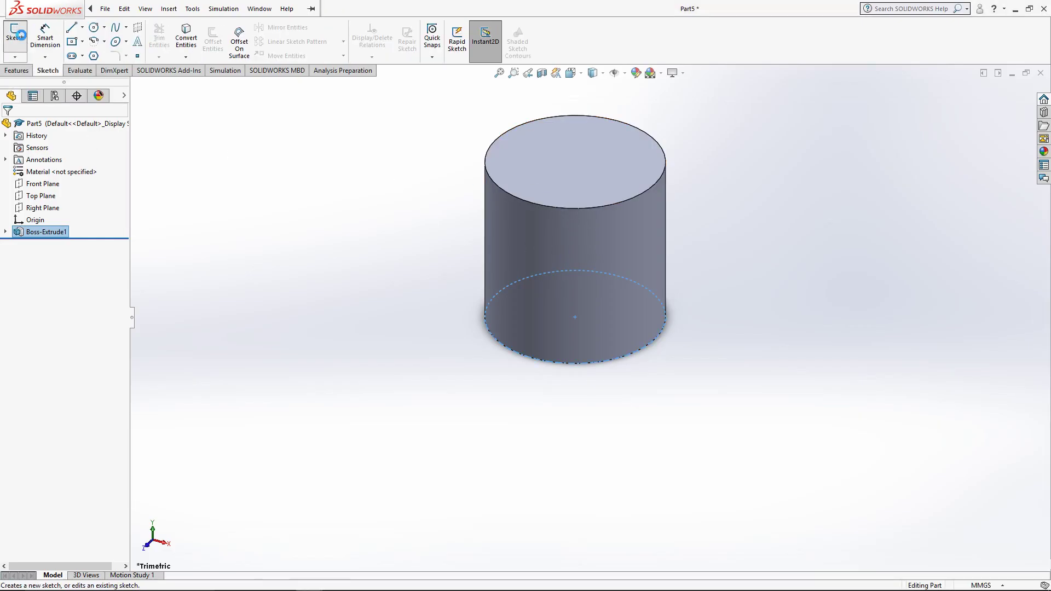
pyautogui.click(20, 35)
pyautogui.click(560, 151)
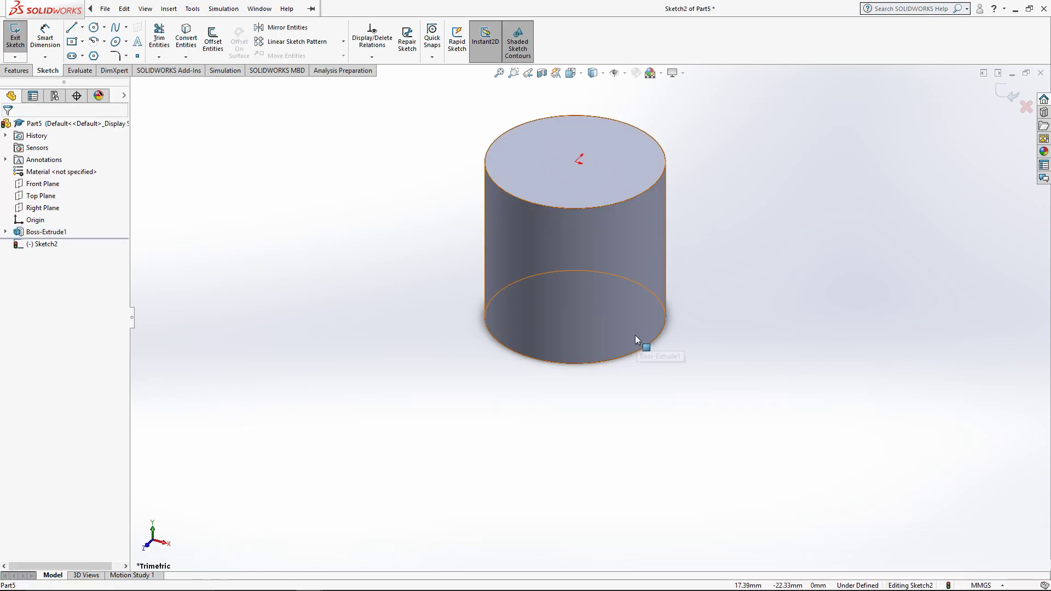
pyautogui.press('space')
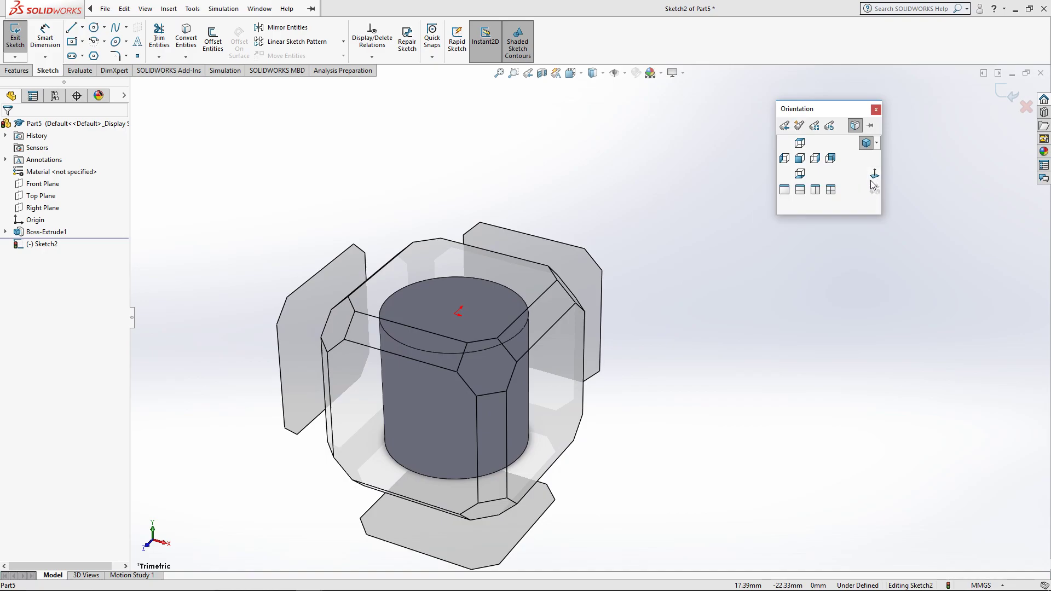
pyautogui.click(873, 178)
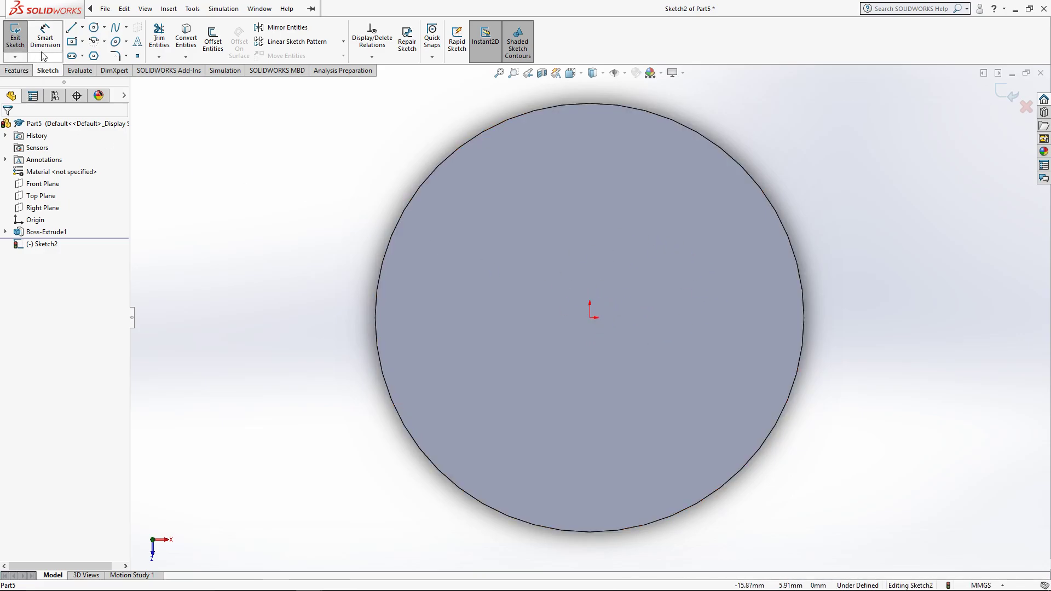
pyautogui.click(82, 41)
pyautogui.click(91, 69)
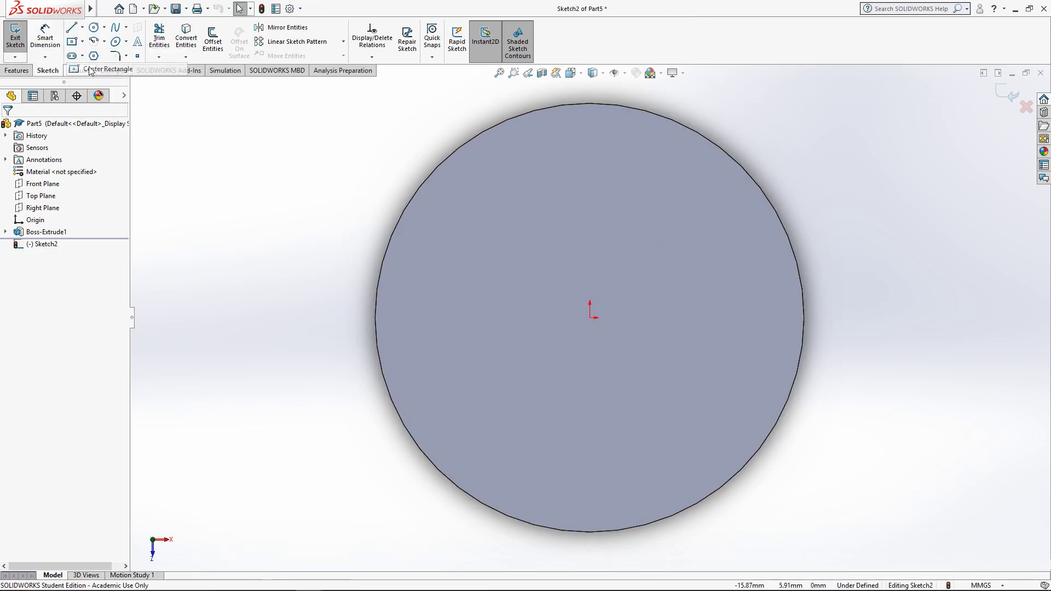
pyautogui.click(589, 317)
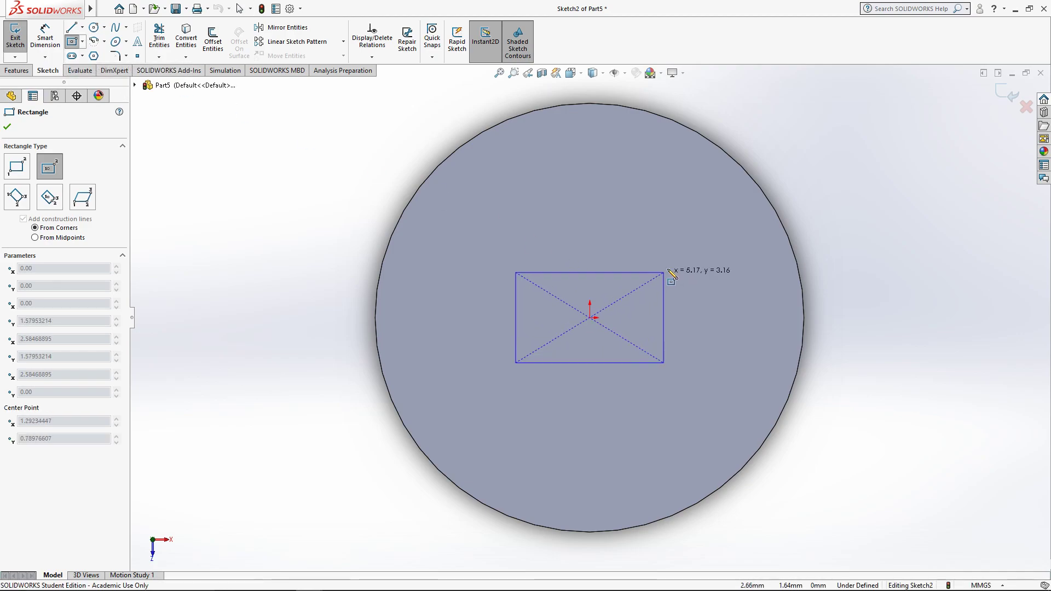
pyautogui.click(683, 237)
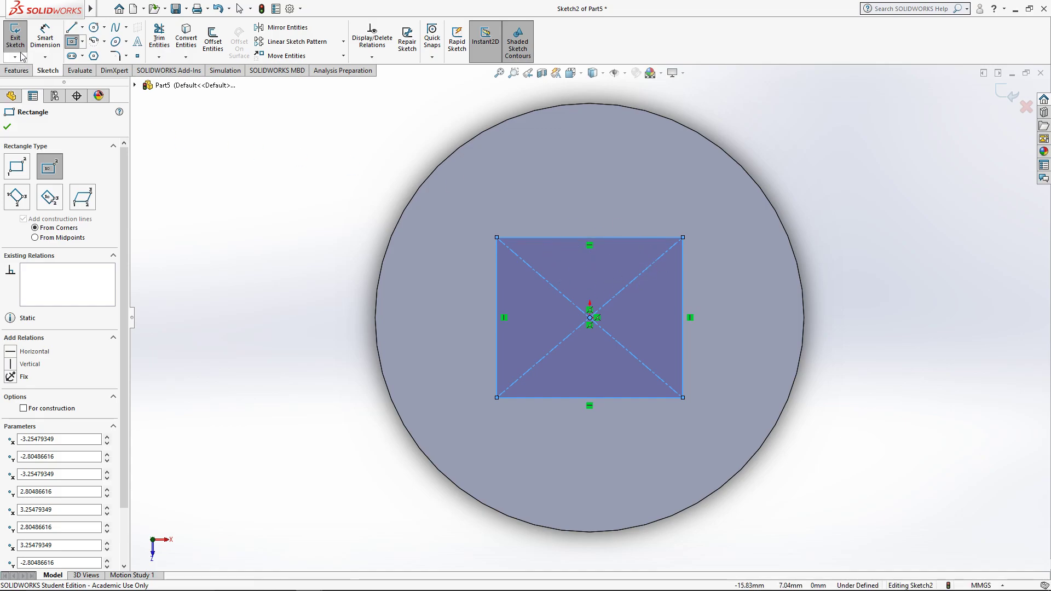
# Dimension the rectangle's top edge and left edge to 5 mm each.
pyautogui.click(55, 35)
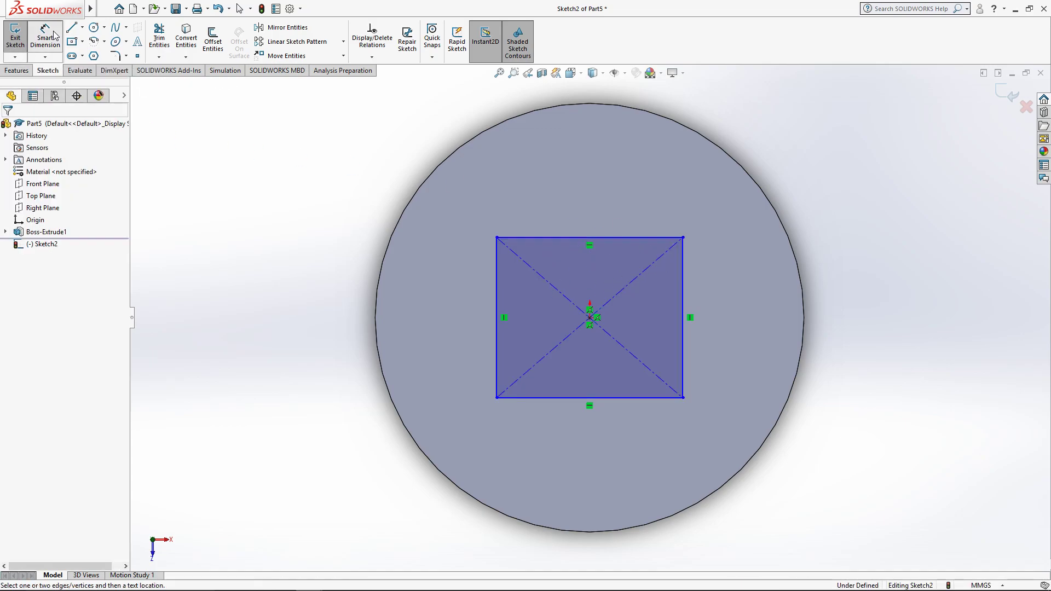
pyautogui.click(614, 238)
pyautogui.click(591, 206)
pyautogui.write('5.00mm')
pyautogui.press('Return')
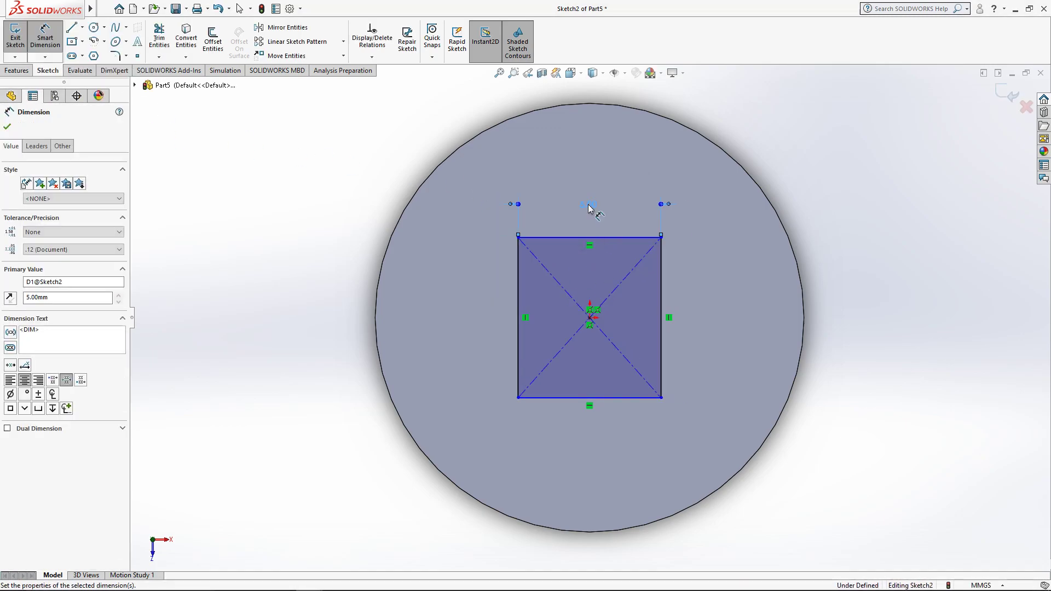
pyautogui.click(517, 283)
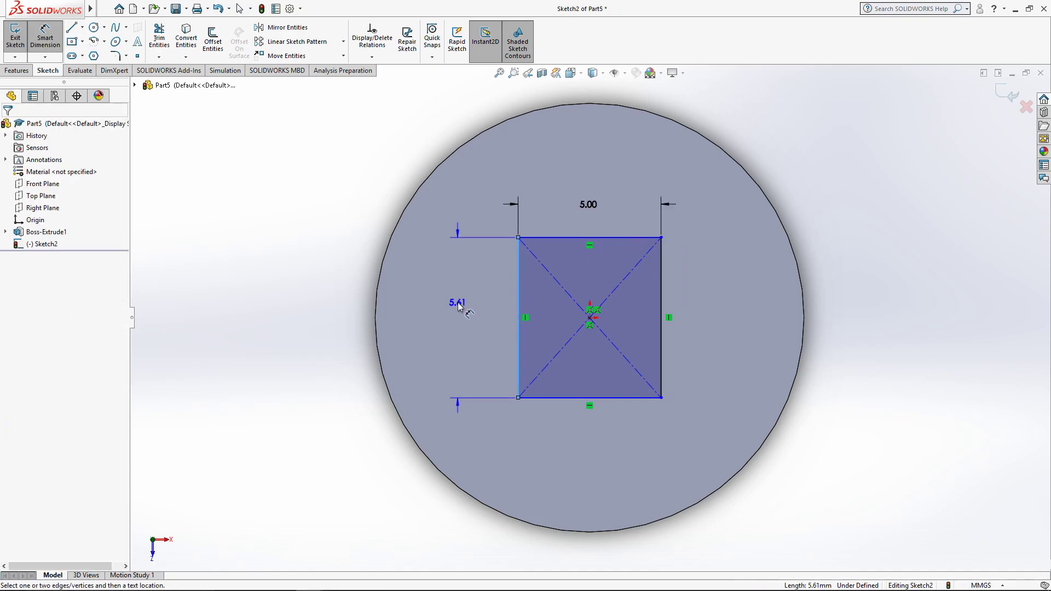
pyautogui.click(458, 304)
pyautogui.write('5.00mm')
pyautogui.press('Return')
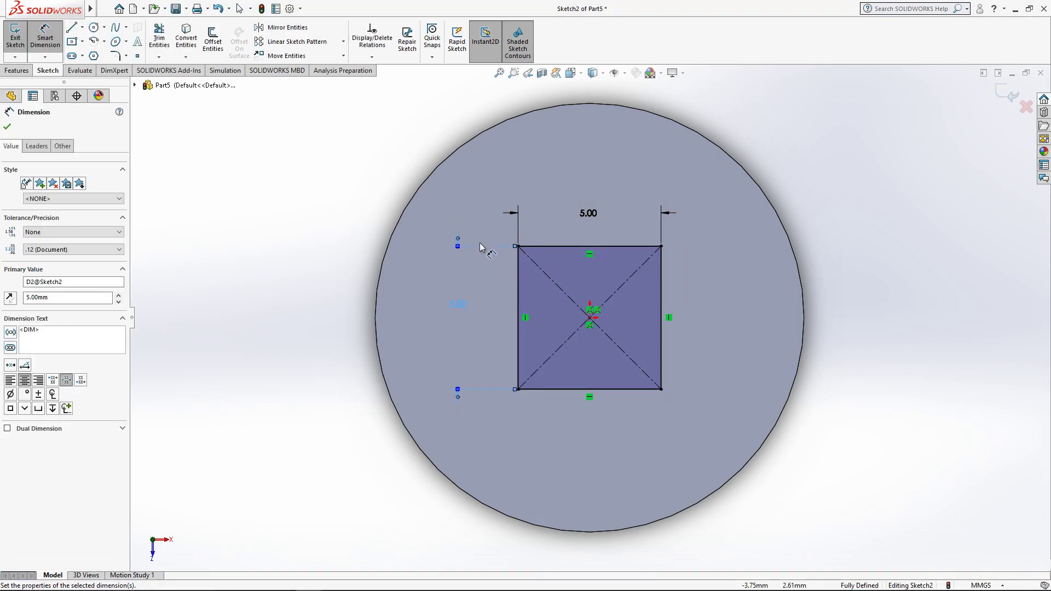
# Extruded-cut the square 5 mm blind, compare with the drawing, and view the part isometric.
pyautogui.click(18, 70)
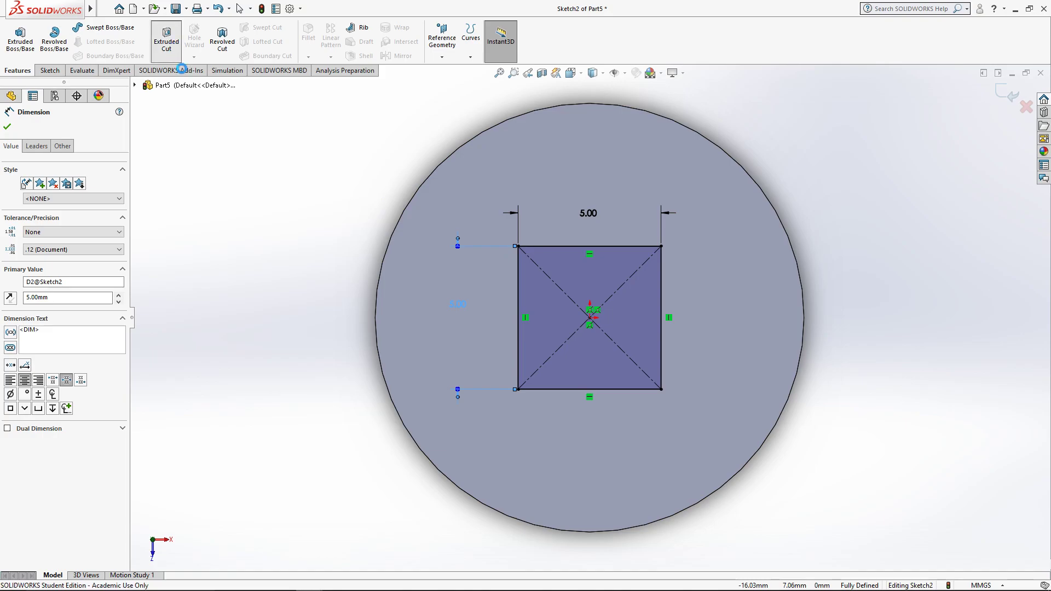
pyautogui.click(167, 41)
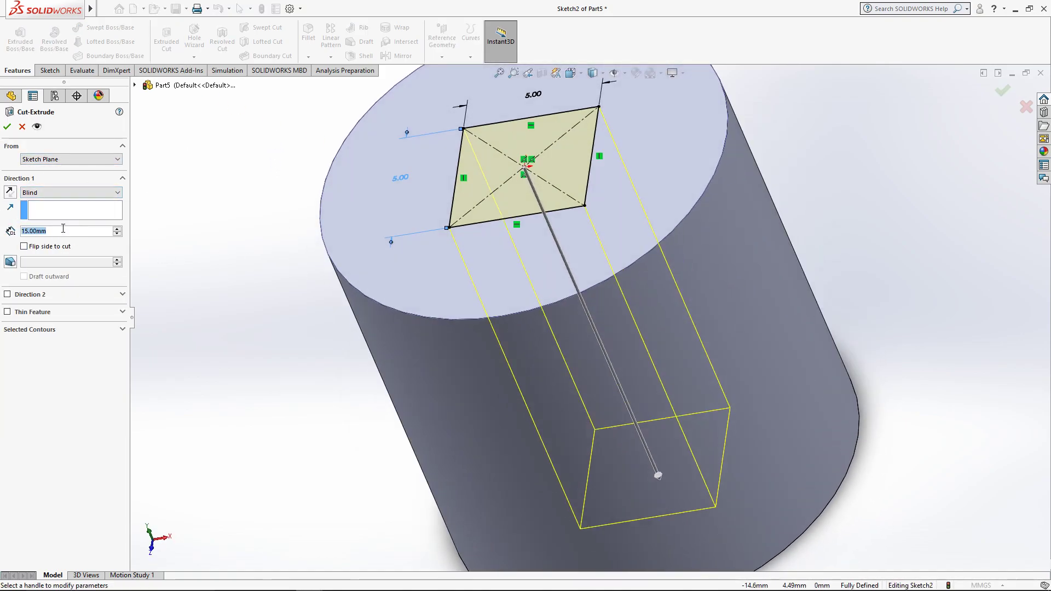
pyautogui.write('5')
pyautogui.press('Return')
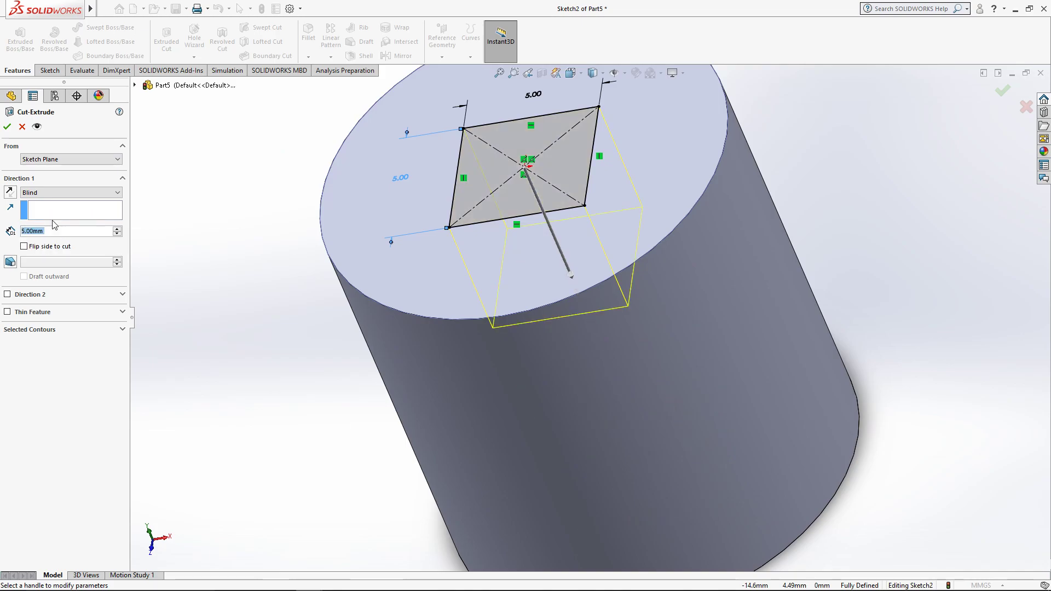
pyautogui.click(8, 128)
pyautogui.hotkey('alt', 'Tab')
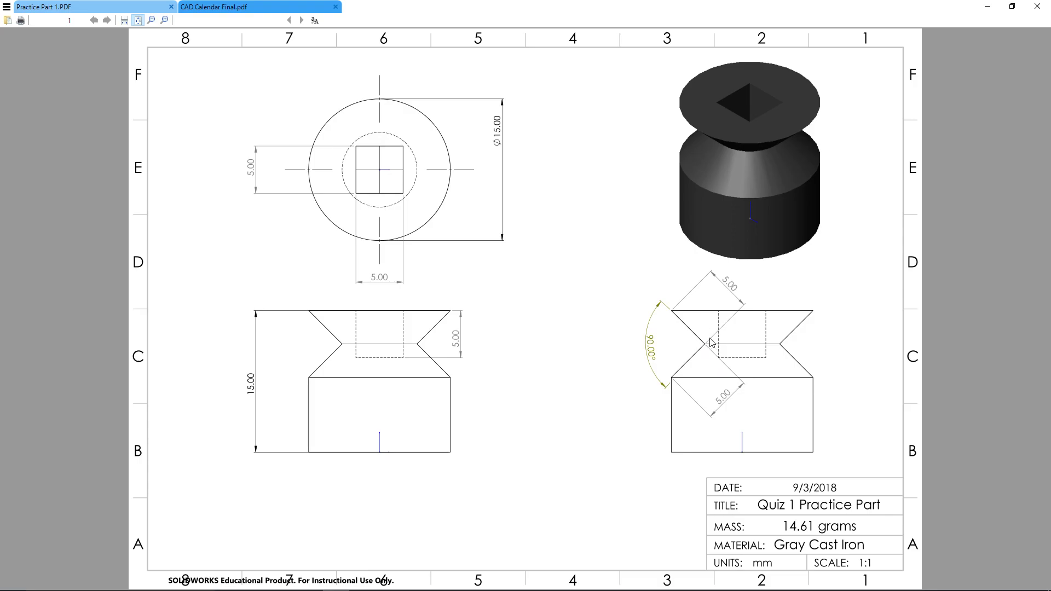
pyautogui.hotkey('alt', 'Tab')
pyautogui.hotkey('ctrl', '7')
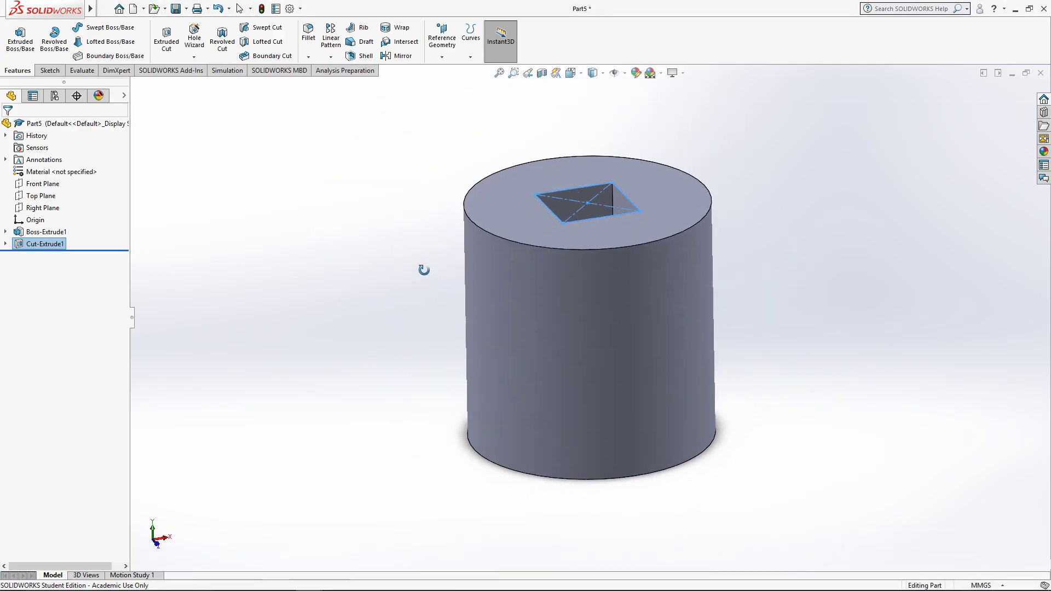
pyautogui.click(385, 250)
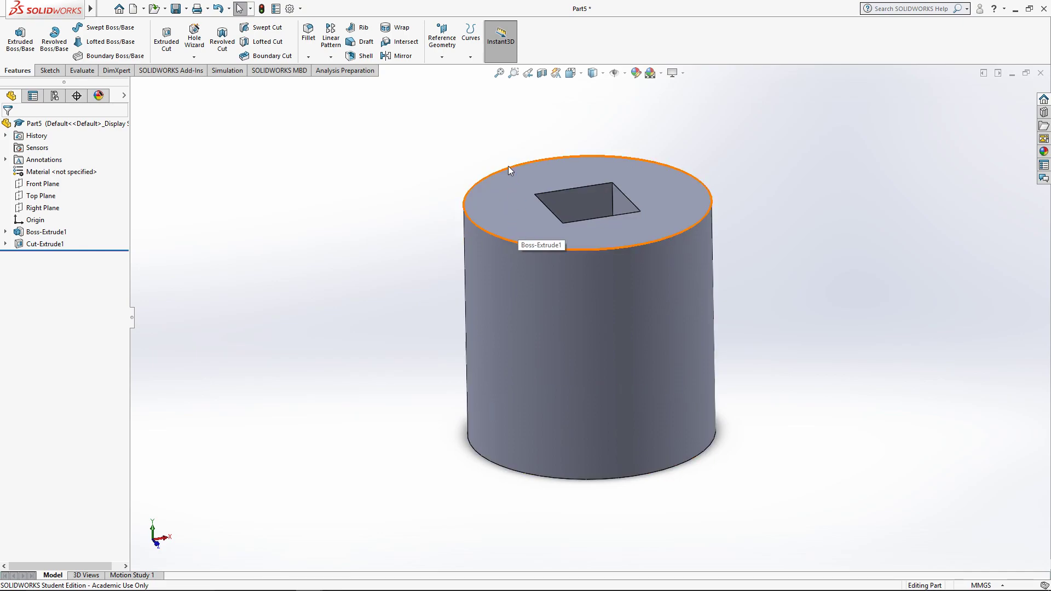
pyautogui.click(39, 184)
pyautogui.moveTo(334, 237); pyautogui.dragTo(360, 219, button='middle')
pyautogui.click(47, 213)
pyautogui.moveTo(164, 232); pyautogui.dragTo(432, 241, button='middle')
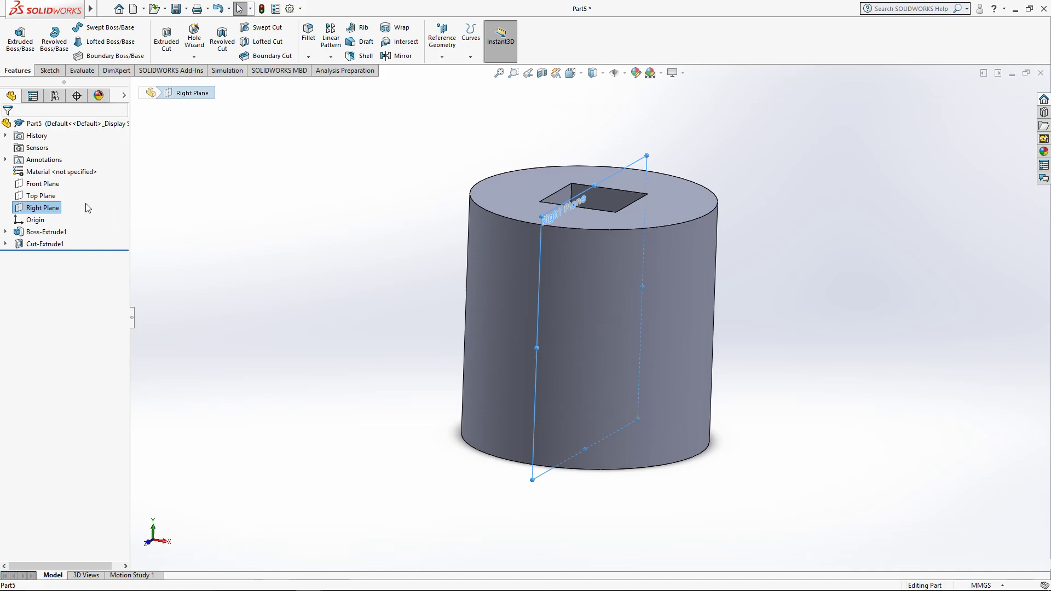
pyautogui.click(42, 184)
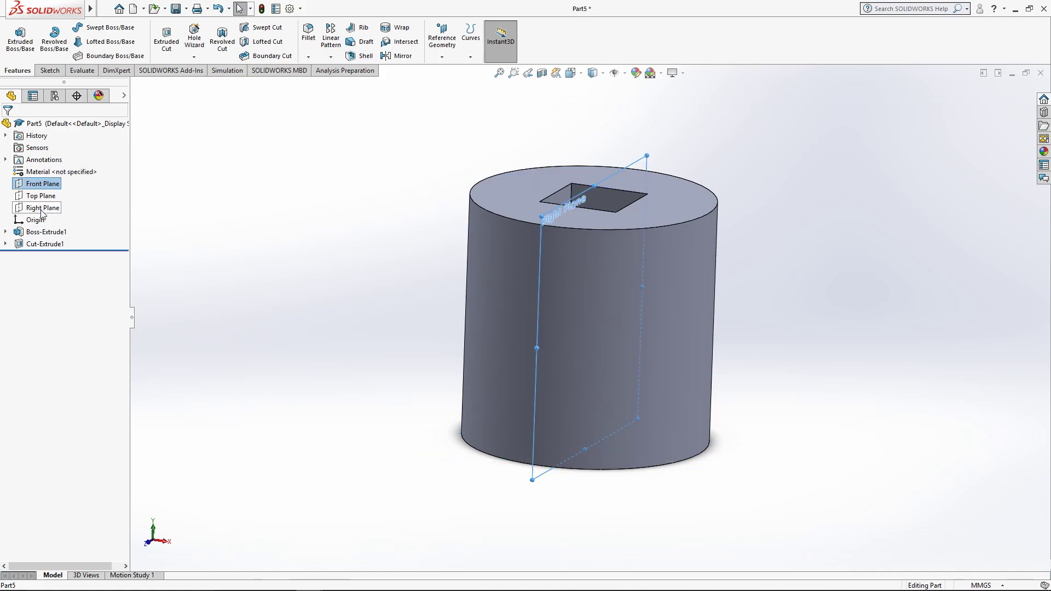
# Start a sketch on the Right Plane and view it normal to the screen.
pyautogui.click(41, 208)
pyautogui.click(48, 70)
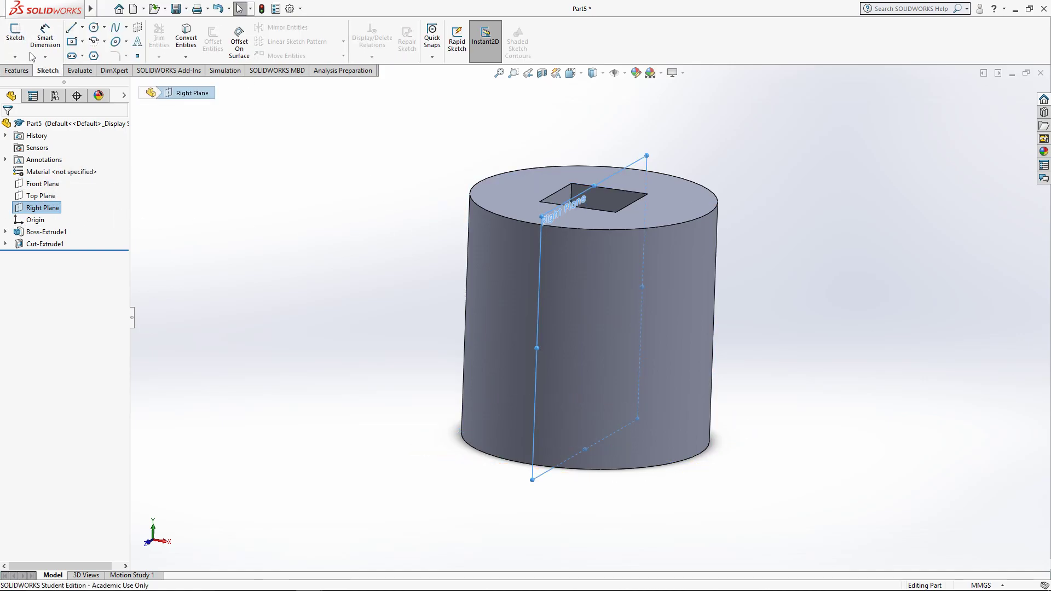
pyautogui.click(16, 39)
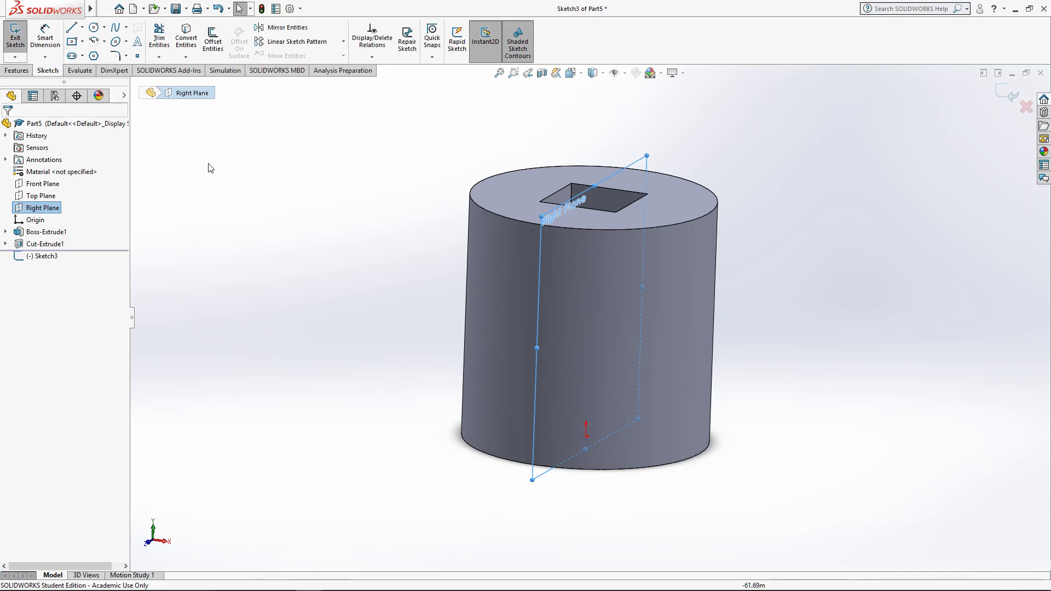
pyautogui.press('space')
pyautogui.click(875, 174)
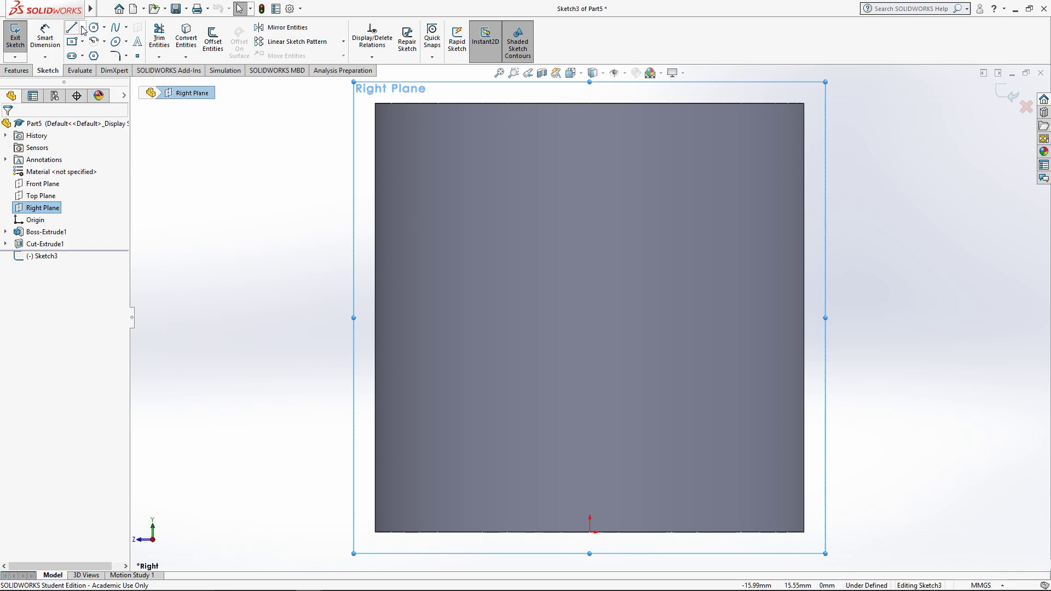
# Draw a vertical centerline from the origin up to the part's top edge.
pyautogui.click(82, 28)
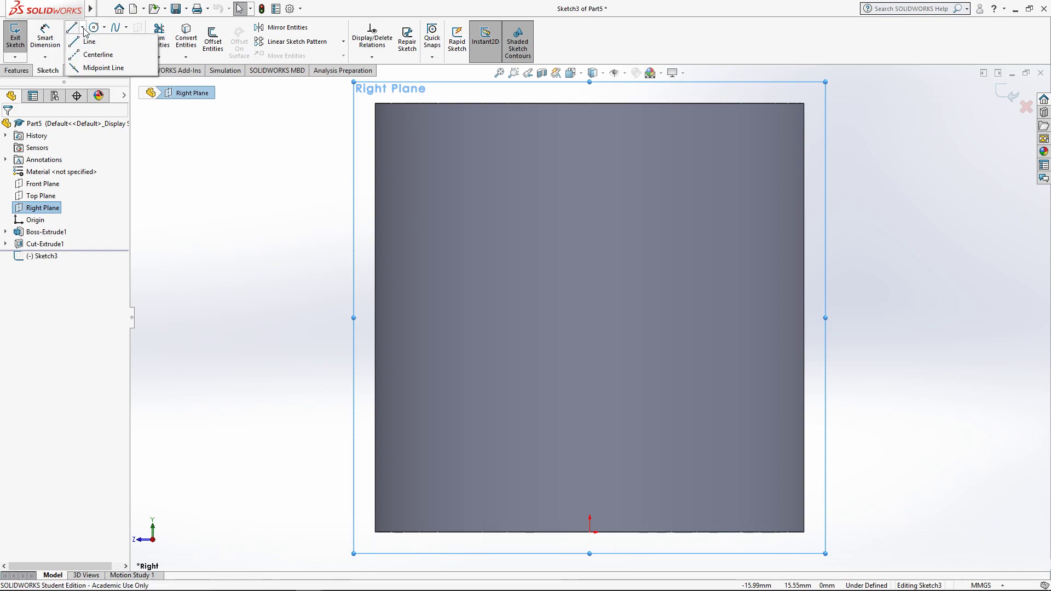
pyautogui.click(82, 29)
pyautogui.click(83, 29)
pyautogui.click(98, 55)
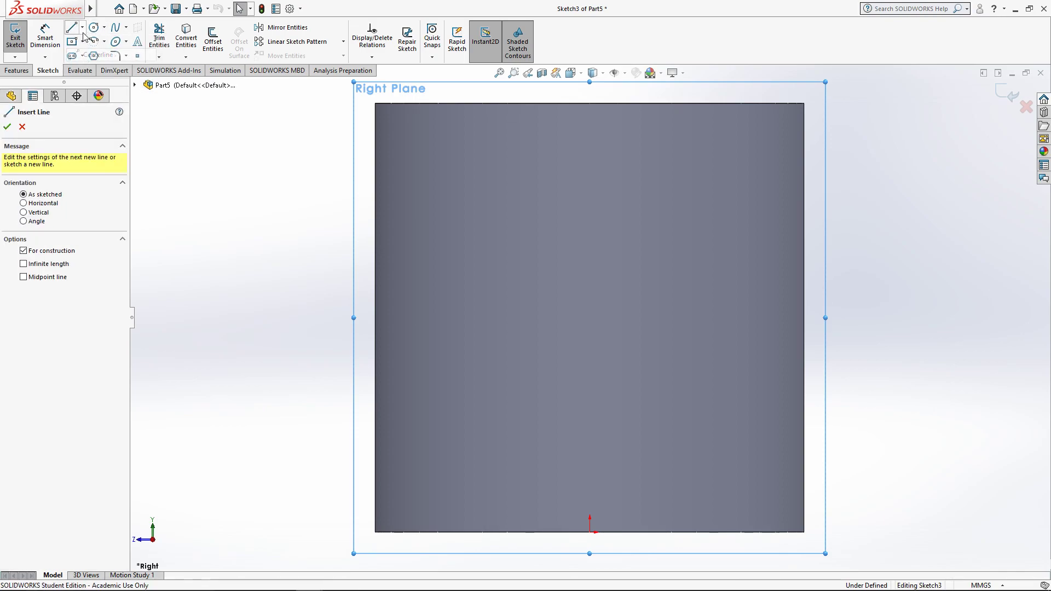
pyautogui.click(589, 532)
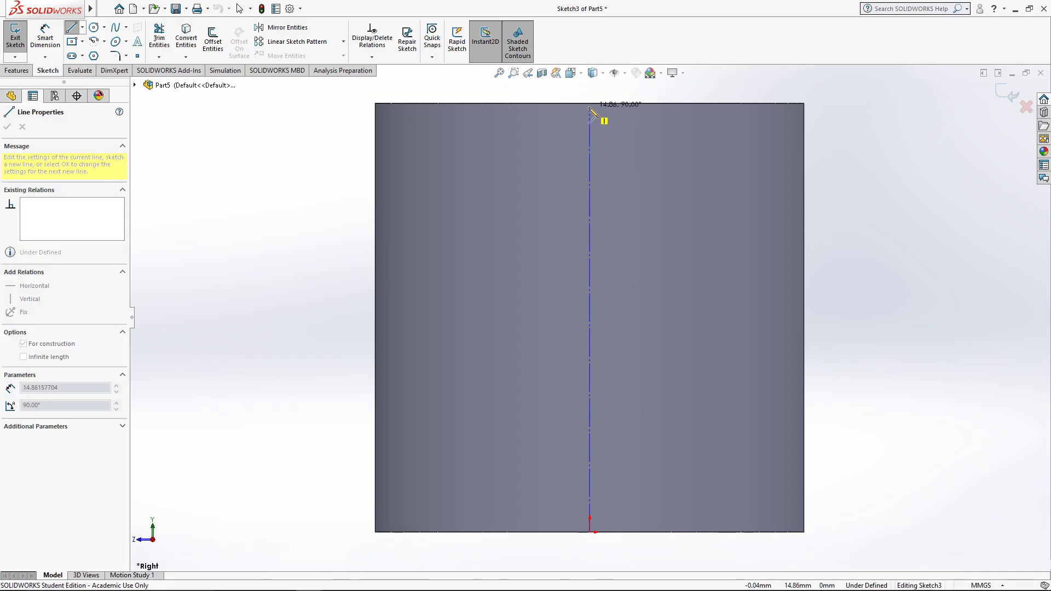
pyautogui.click(589, 104)
pyautogui.press('Escape')
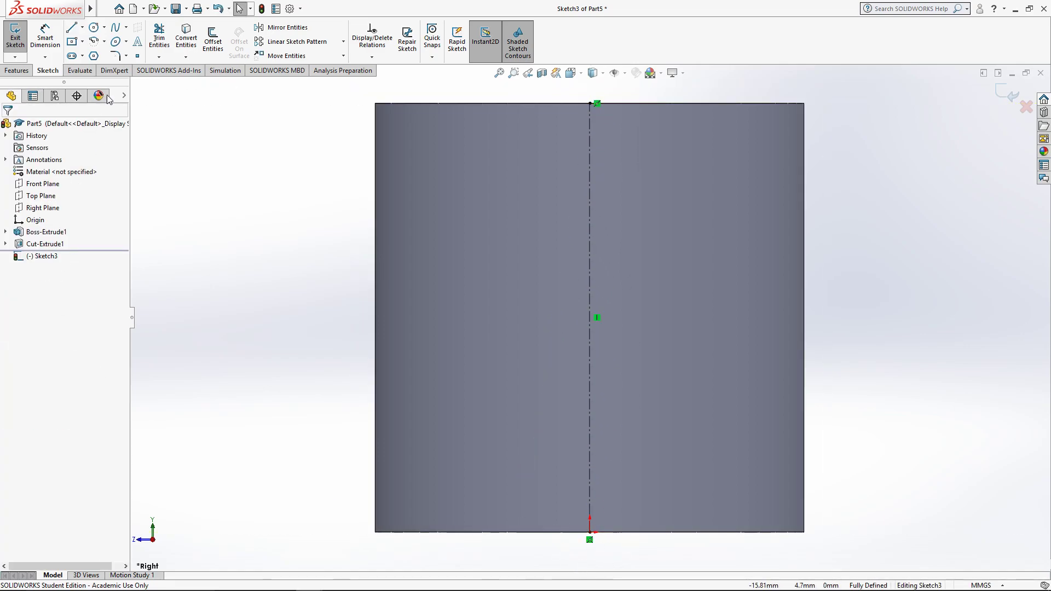
pyautogui.hotkey('alt', 'Tab')
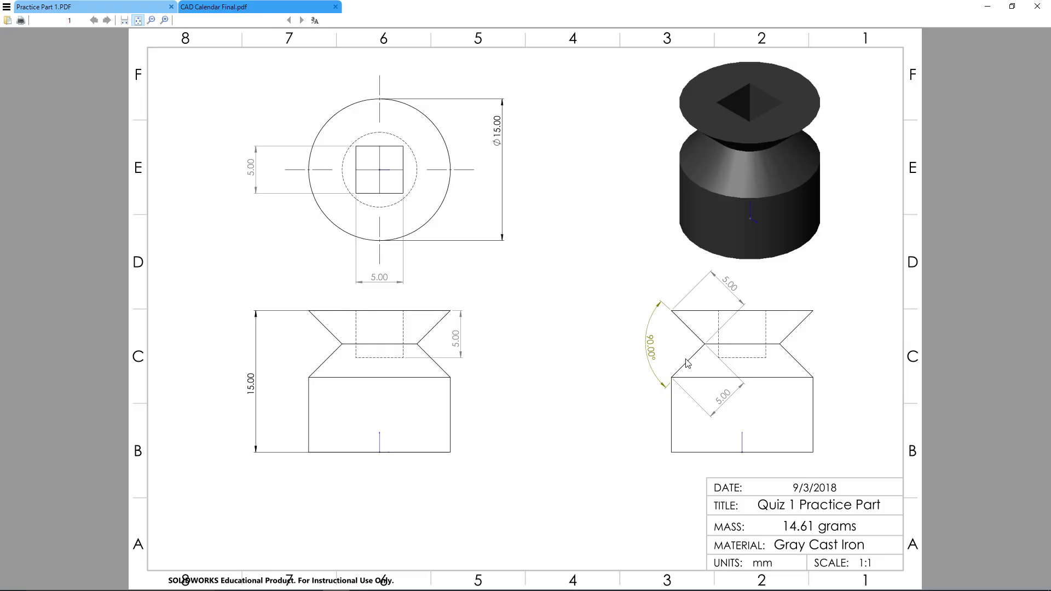
# Draw the V-groove lines from the top-left corner to an inner vertex, down to the left edge, and back.
pyautogui.hotkey('alt', 'Tab')
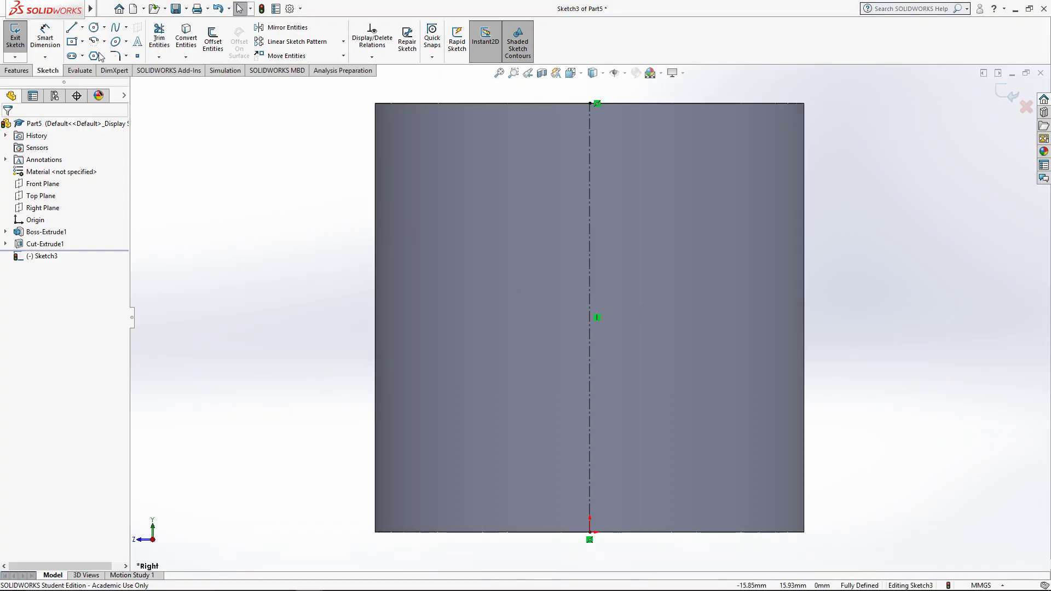
pyautogui.click(73, 28)
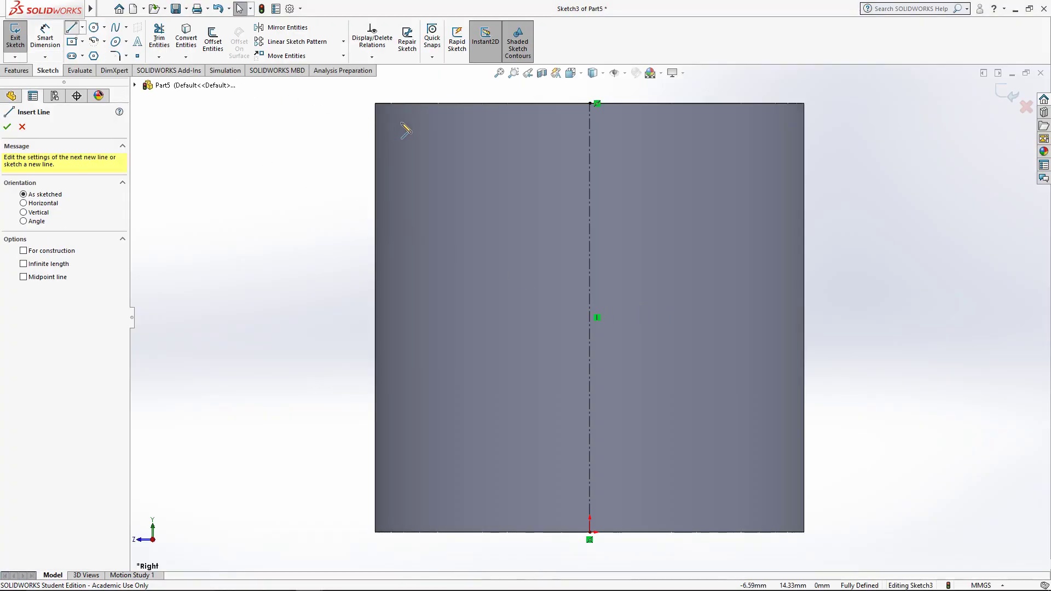
pyautogui.click(375, 104)
pyautogui.click(468, 208)
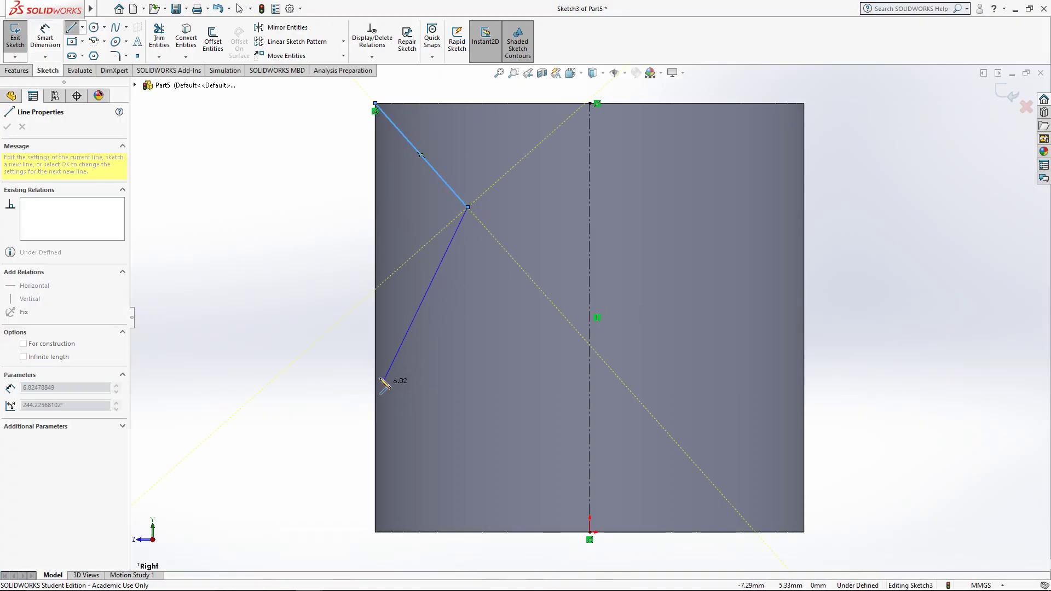
pyautogui.click(376, 349)
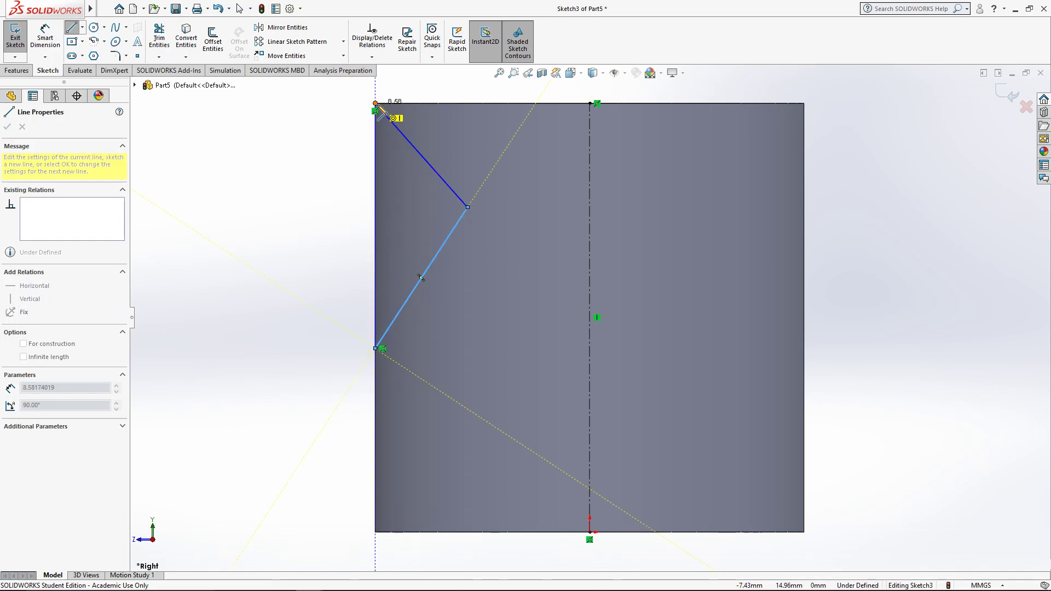
pyautogui.click(375, 104)
pyautogui.press('Escape')
pyautogui.hotkey('alt', 'Tab')
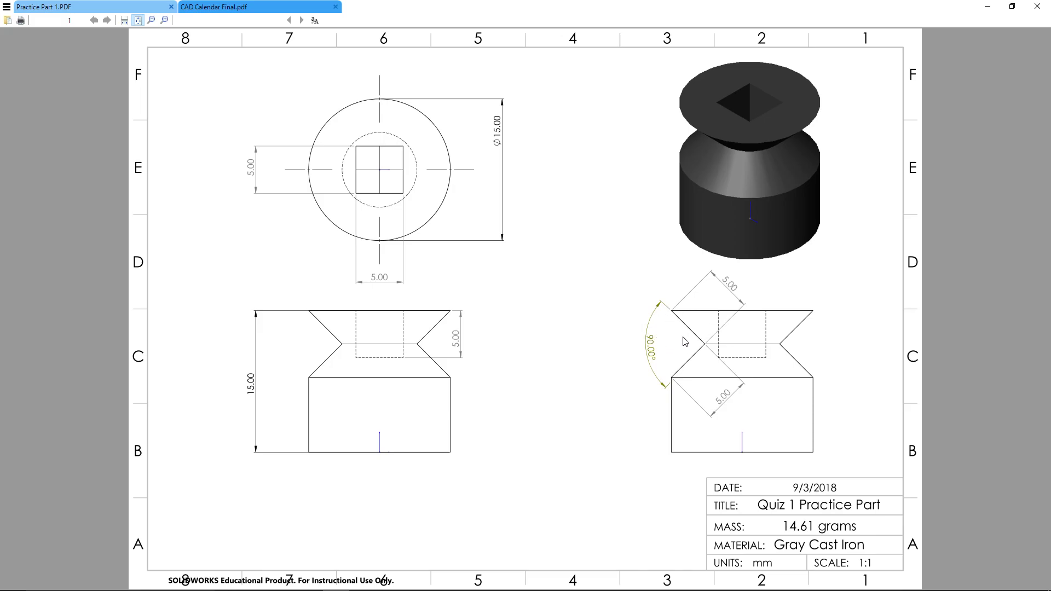
pyautogui.hotkey('alt', 'Tab')
# Dimension the angle between the two groove lines to 90°.
pyautogui.press('d')
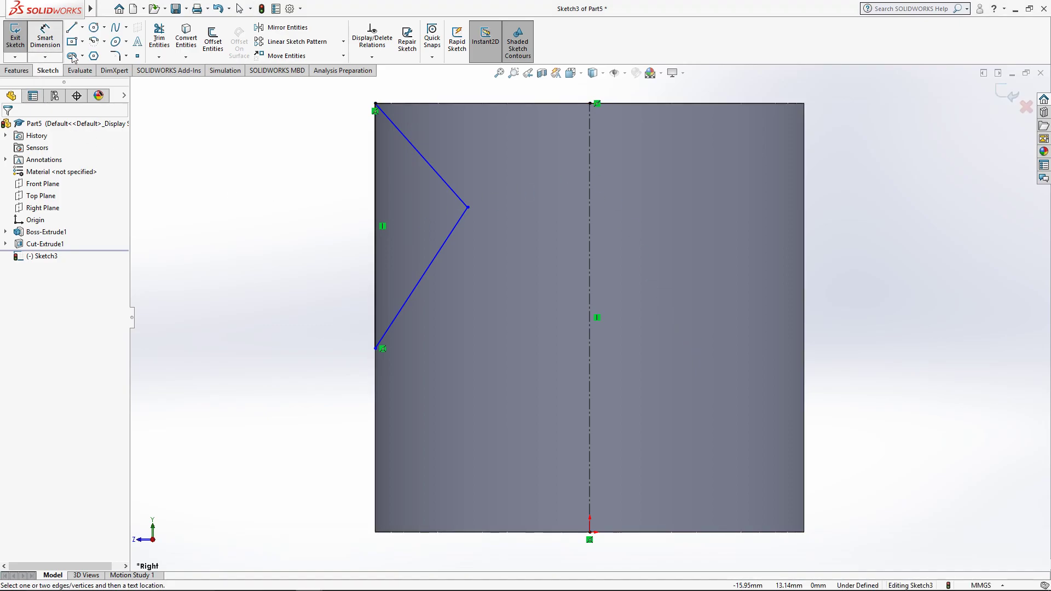
pyautogui.click(422, 162)
pyautogui.click(445, 239)
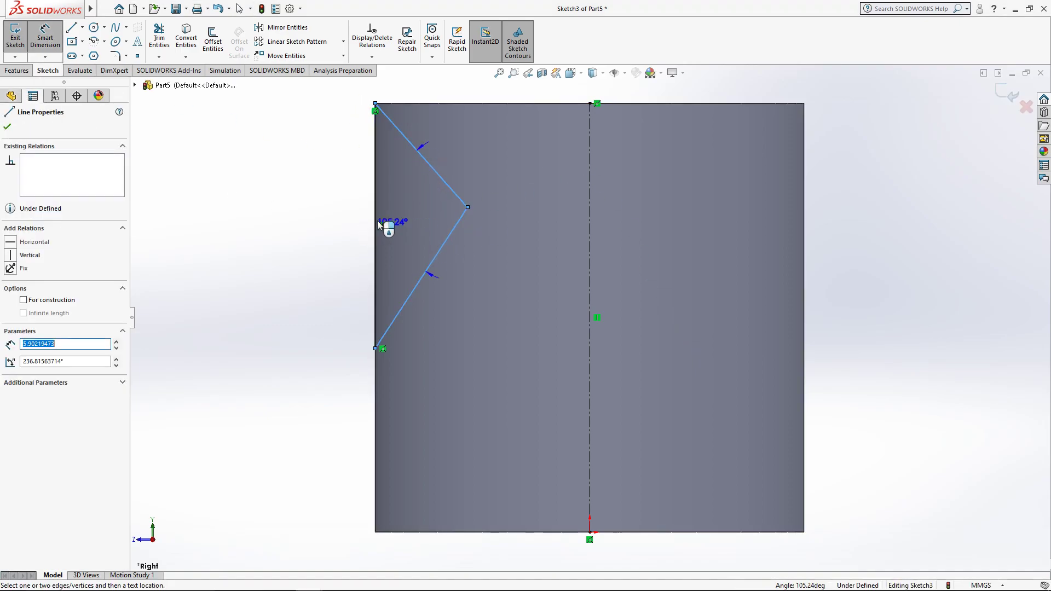
pyautogui.click(339, 222)
pyautogui.write('90')
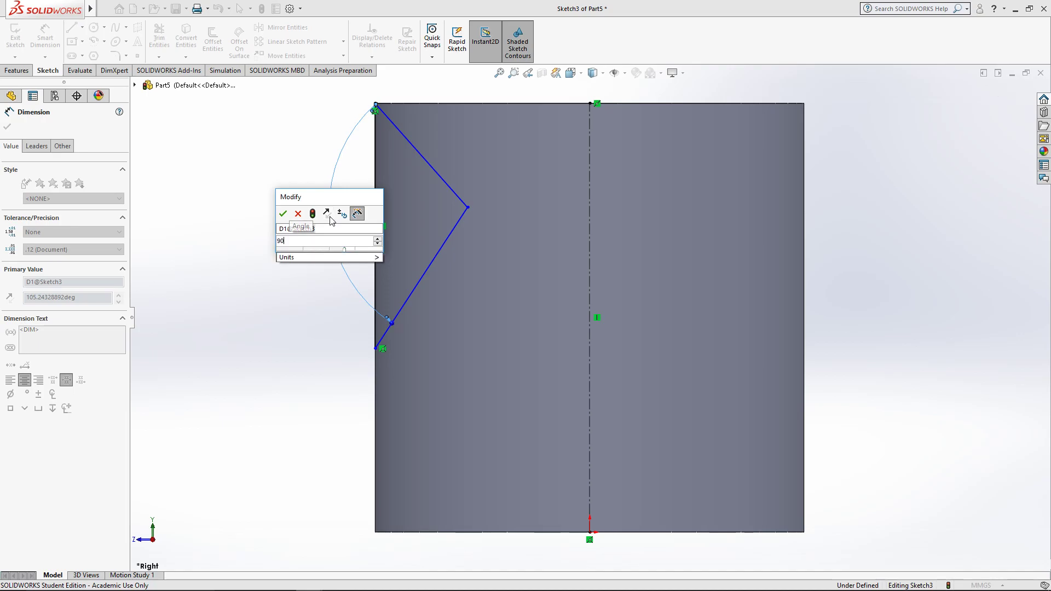
pyautogui.press('Return')
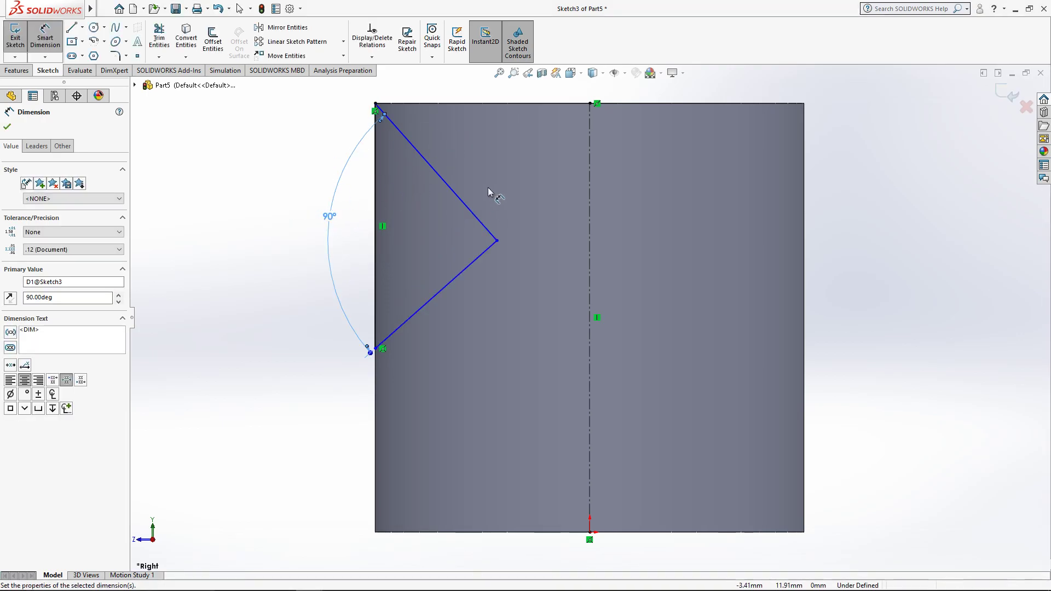
pyautogui.press('Escape')
# Nudge the 90° angle label slightly down-left, then bring up the drawing.
pyautogui.click(438, 178)
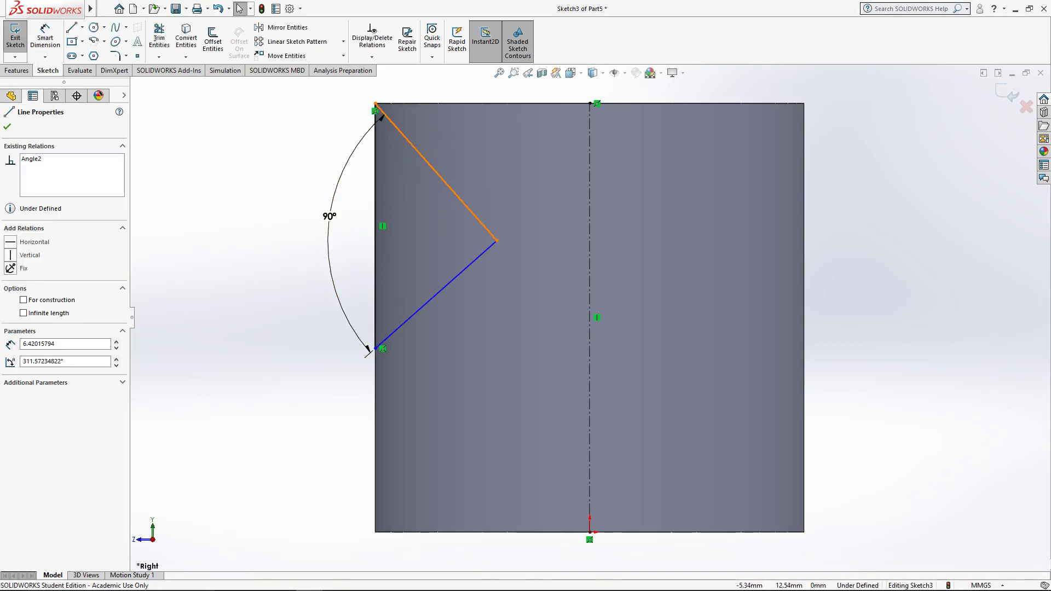
pyautogui.keyDown('ctrl'); pyautogui.click(478, 258); pyautogui.keyUp('ctrl')
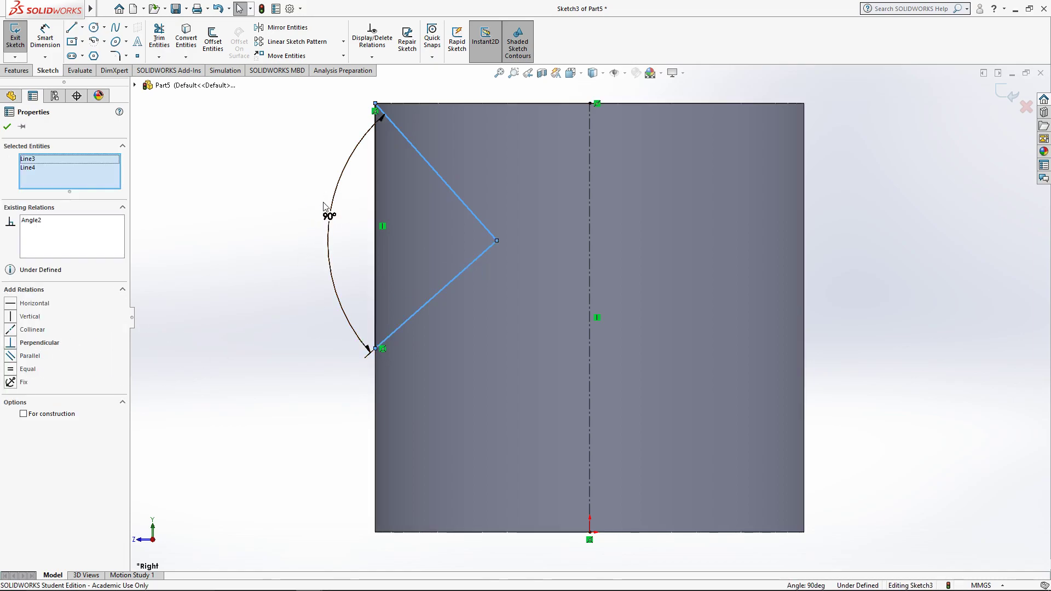
pyautogui.click(260, 206)
pyautogui.moveTo(335, 225); pyautogui.dragTo(330, 236)
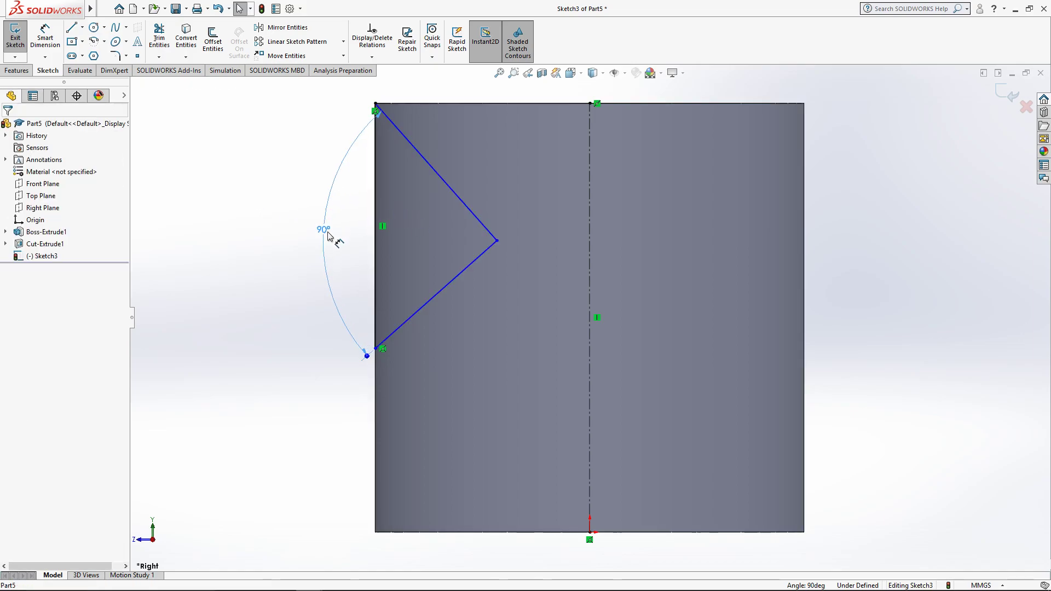
pyautogui.click(240, 240)
pyautogui.hotkey('alt', 'Tab')
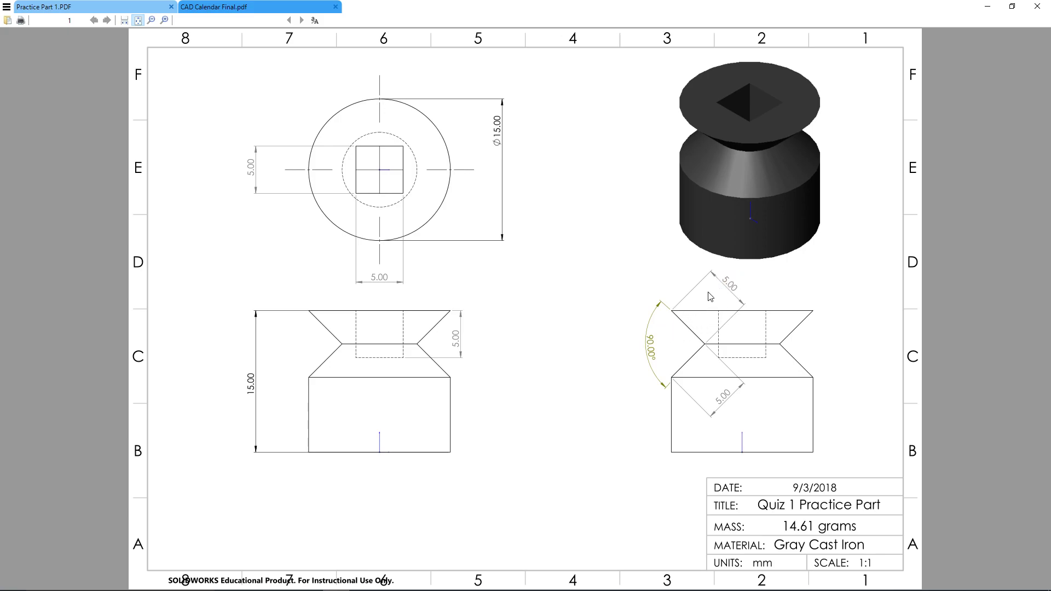
# Check the angled 5.00 groove dimension on the drawing, then return to Sketch3.
pyautogui.click(737, 292)
pyautogui.moveTo(724, 280); pyautogui.dragTo(734, 288)
pyautogui.click(733, 294)
pyautogui.hotkey('alt', 'Tab')
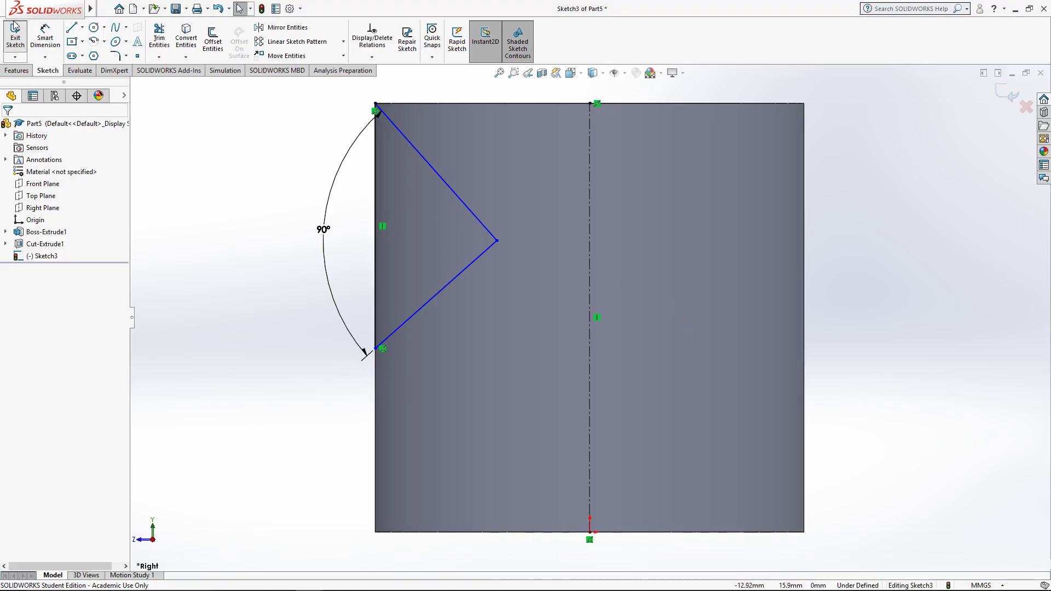
# Dimension the upper and lower V-groove lines to 5 mm each with Smart Dimension.
pyautogui.click(42, 30)
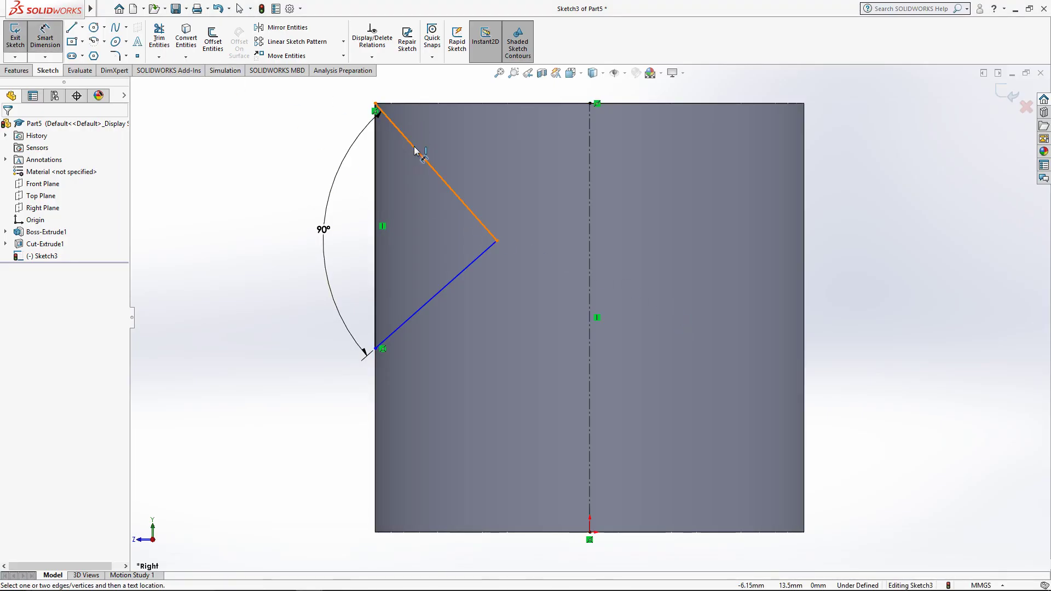
pyautogui.click(418, 152)
pyautogui.press('z')
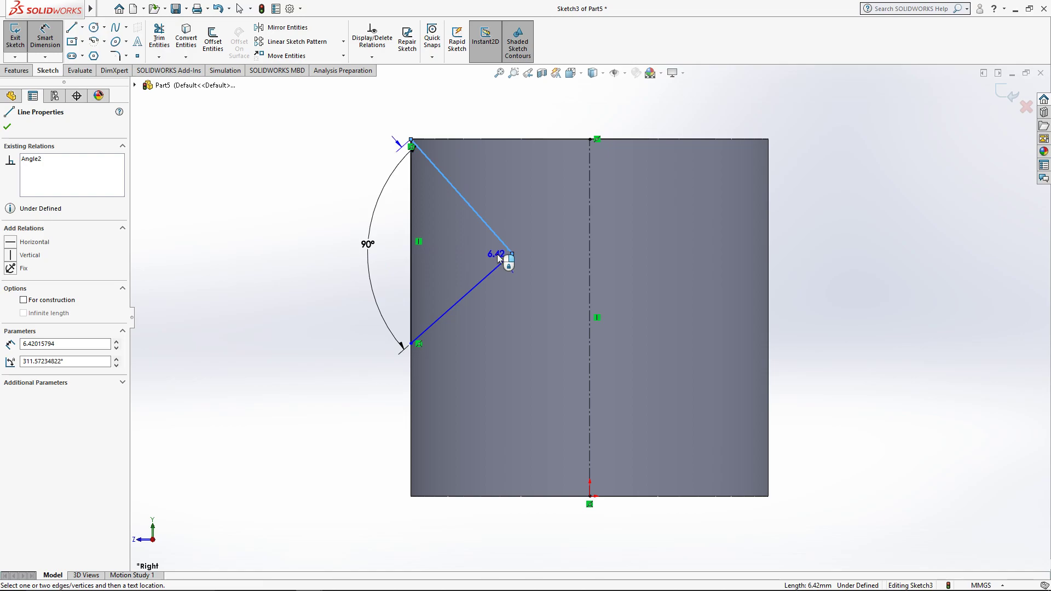
pyautogui.click(496, 173)
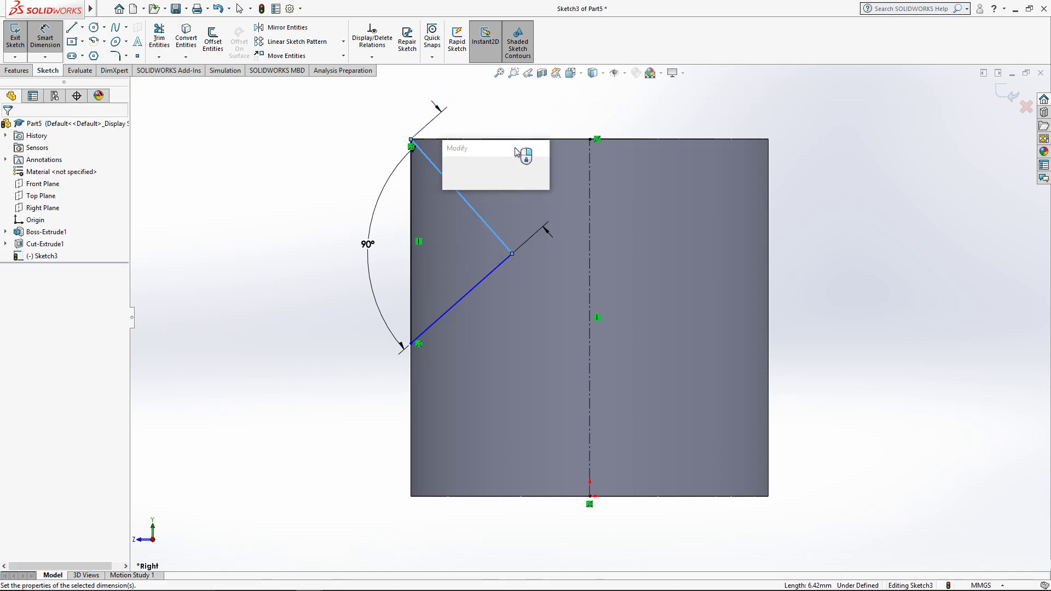
pyautogui.write('5.00mm')
pyautogui.press('Return')
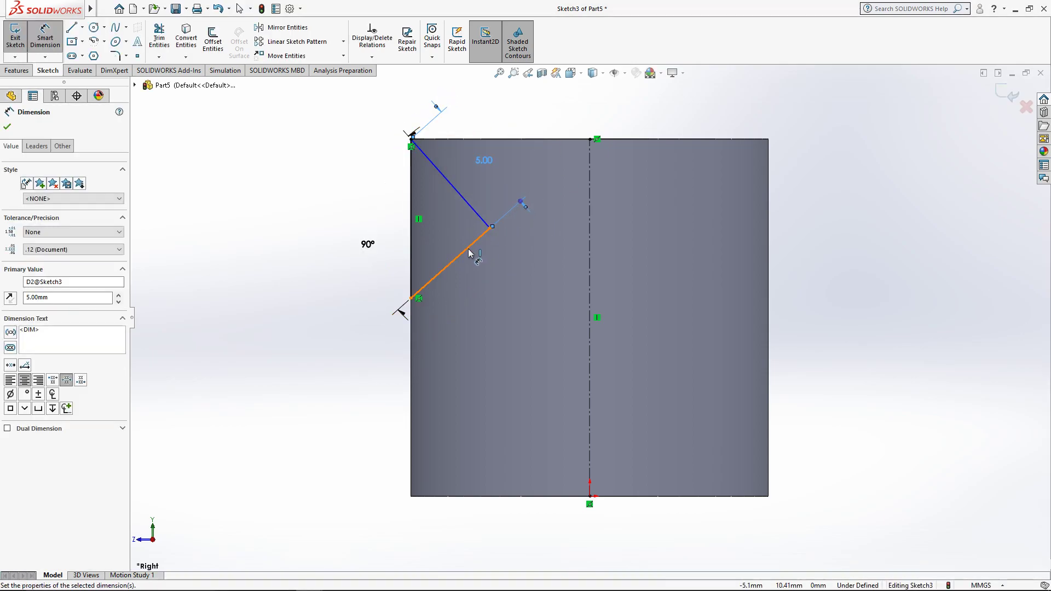
pyautogui.click(468, 248)
pyautogui.click(479, 282)
pyautogui.write('5')
pyautogui.press('Return')
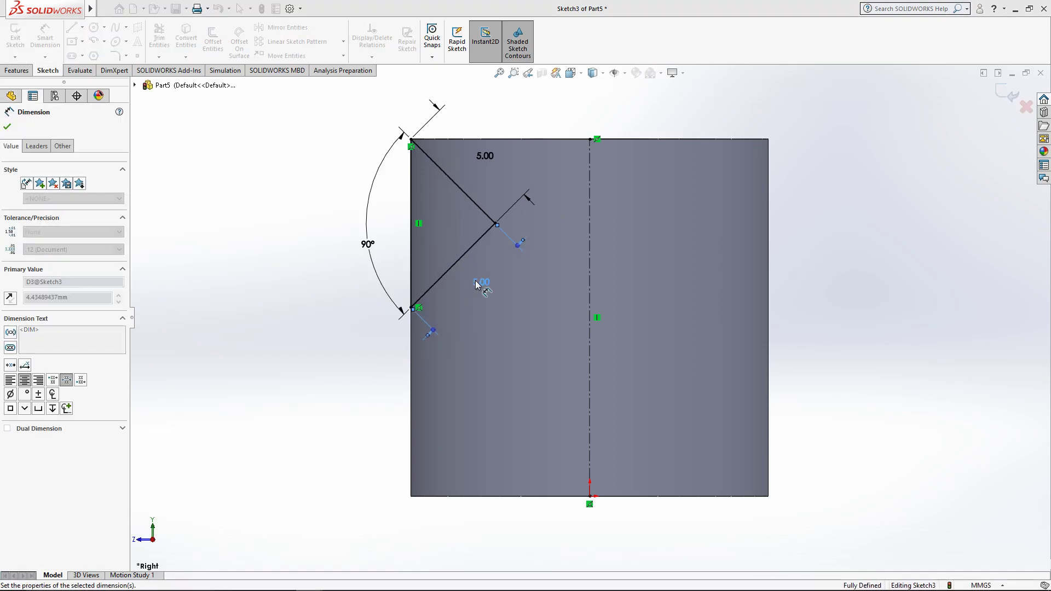
pyautogui.press('Escape')
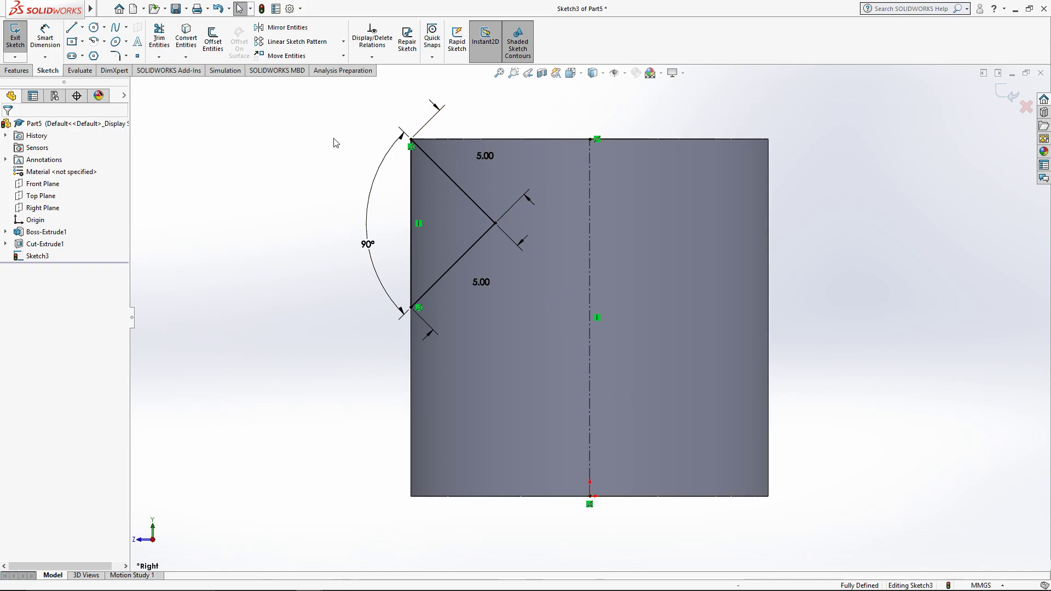
# Revolve-cut the V-groove sketch 360° around the vertical centerline.
pyautogui.click(15, 71)
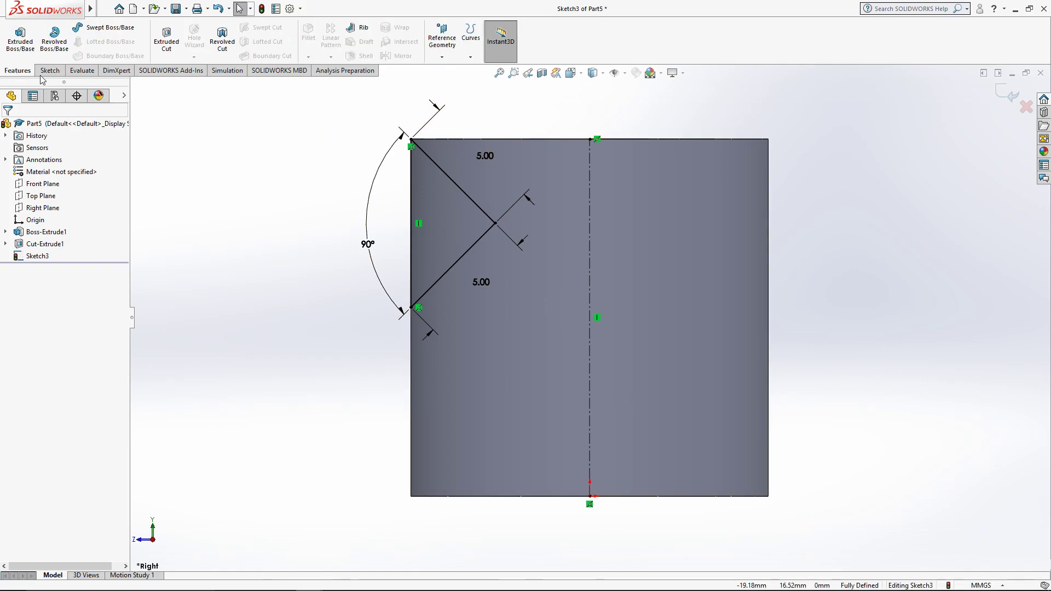
pyautogui.click(223, 37)
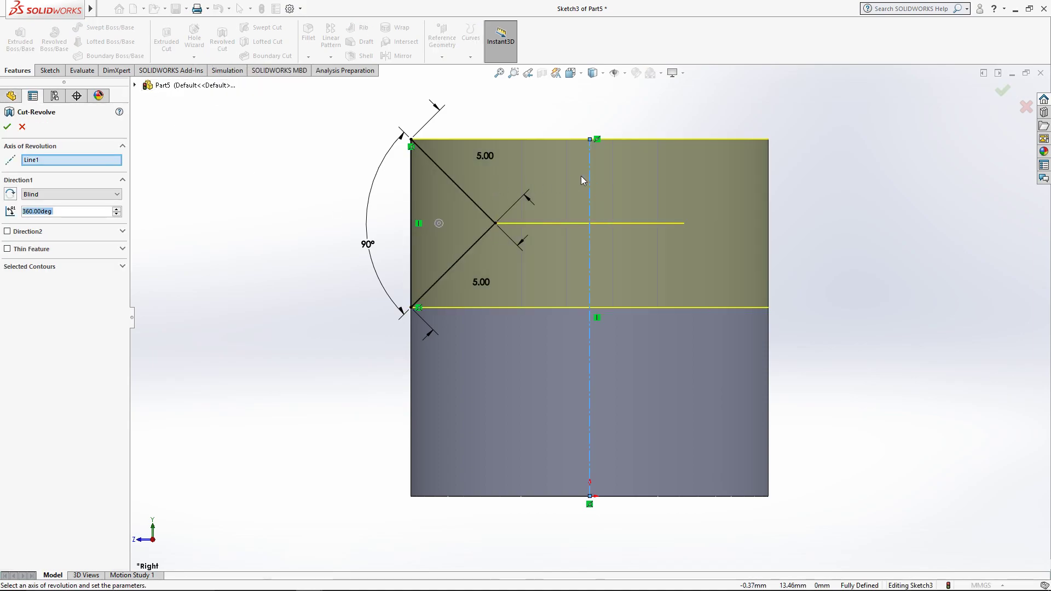
pyautogui.click(30, 159)
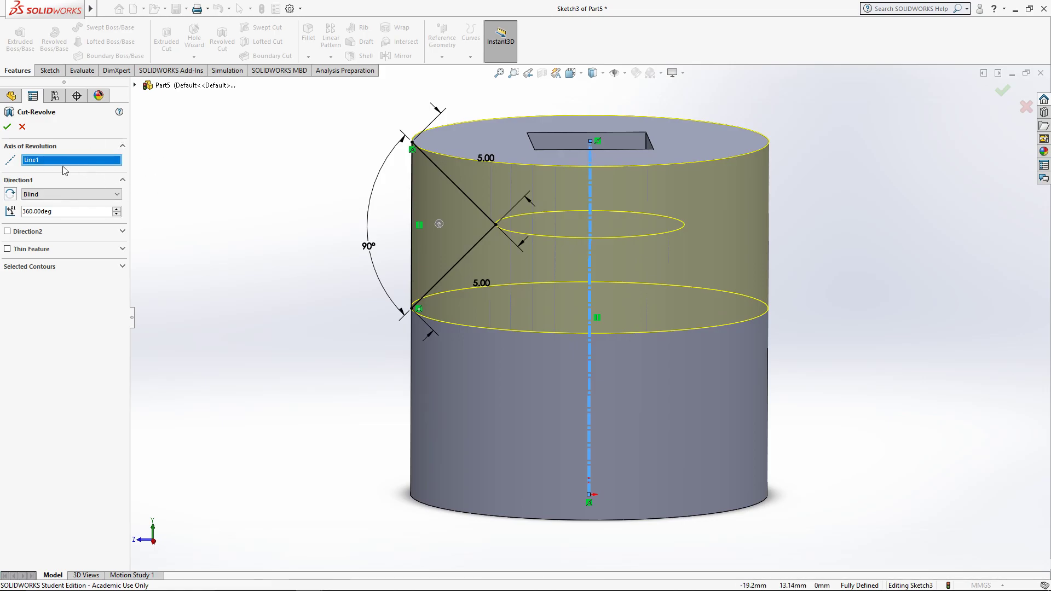
pyautogui.press('Delete')
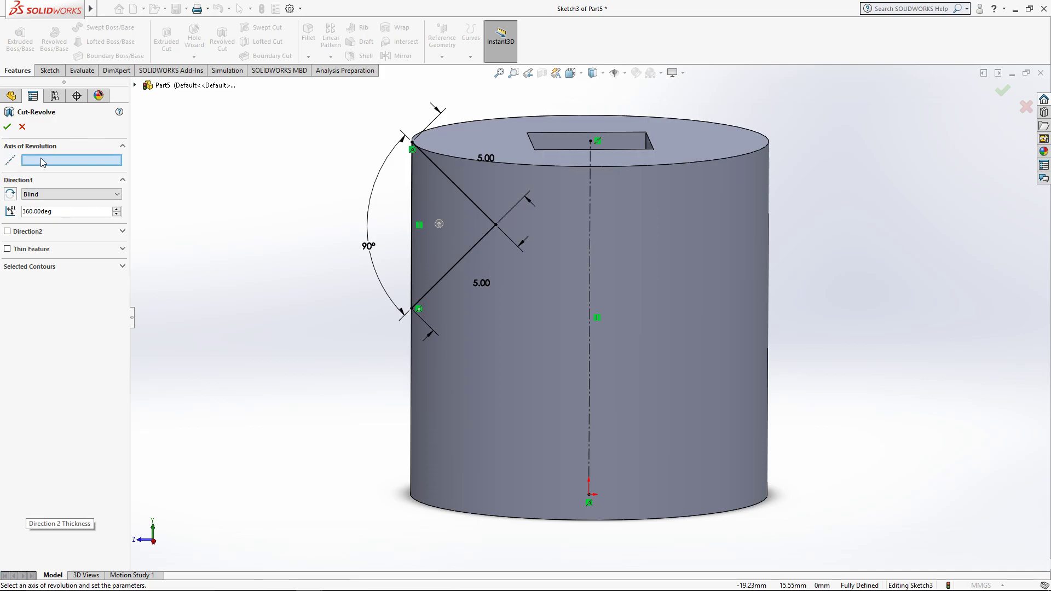
pyautogui.click(590, 195)
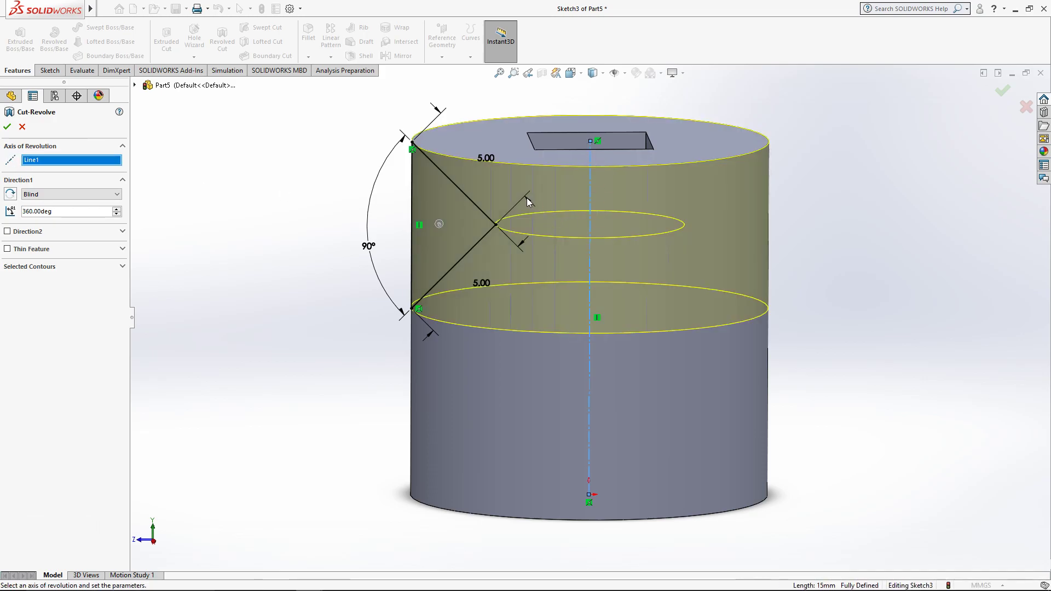
pyautogui.click(8, 128)
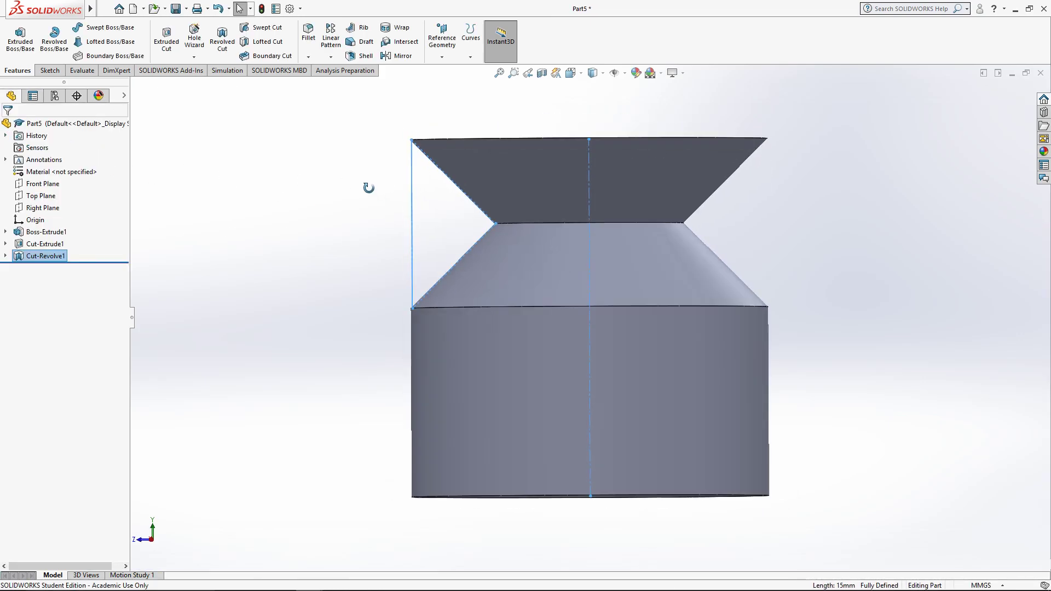
# Orbit to an isometric view and compare the part against the drawing PDF.
pyautogui.moveTo(368, 187); pyautogui.dragTo(416, 304, button='middle')
pyautogui.press('space')
pyautogui.click(861, 140)
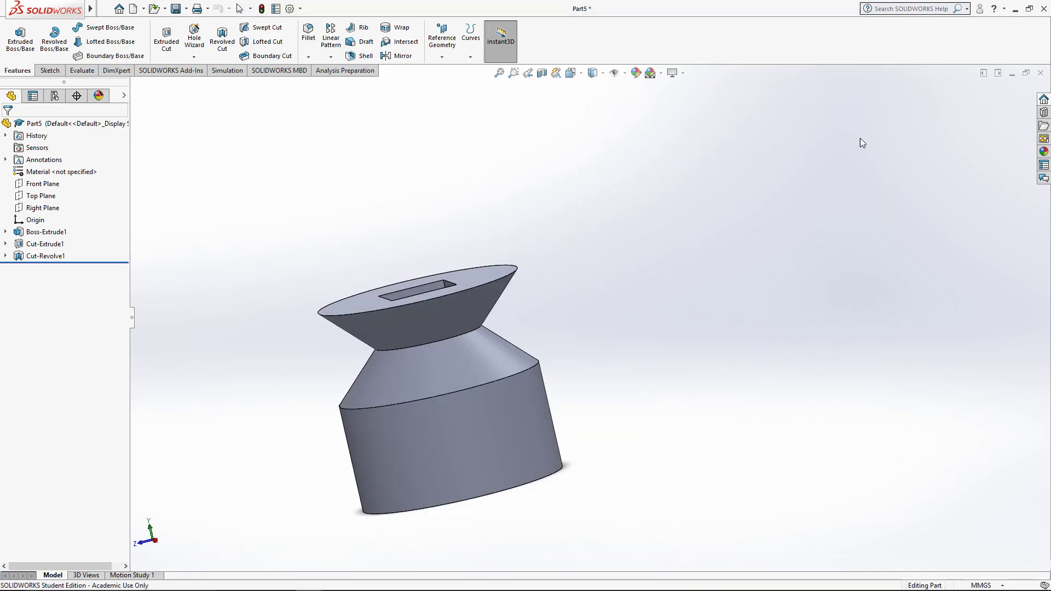
pyautogui.hotkey('alt', 'Tab')
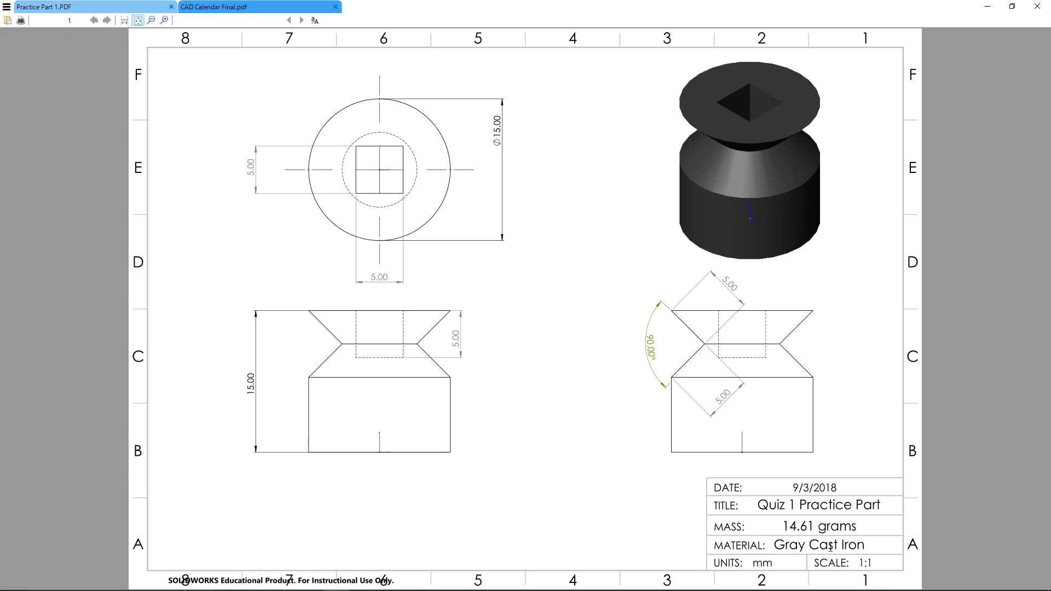
pyautogui.hotkey('alt', 'Tab')
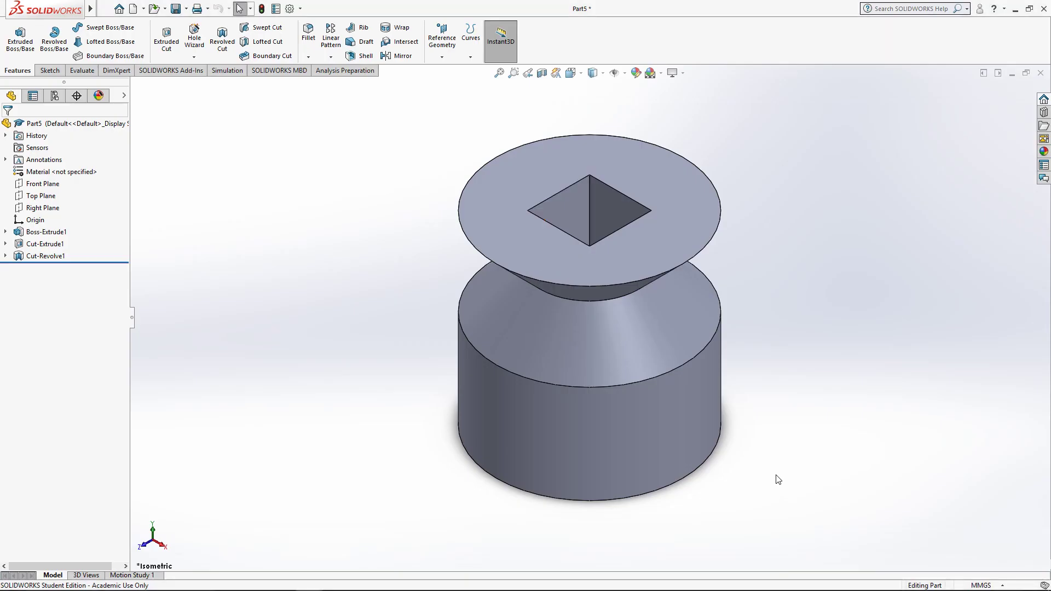
# Assign Gray Cast Iron from the Iron category as the part's material.
pyautogui.rightClick(36, 172)
pyautogui.click(91, 181)
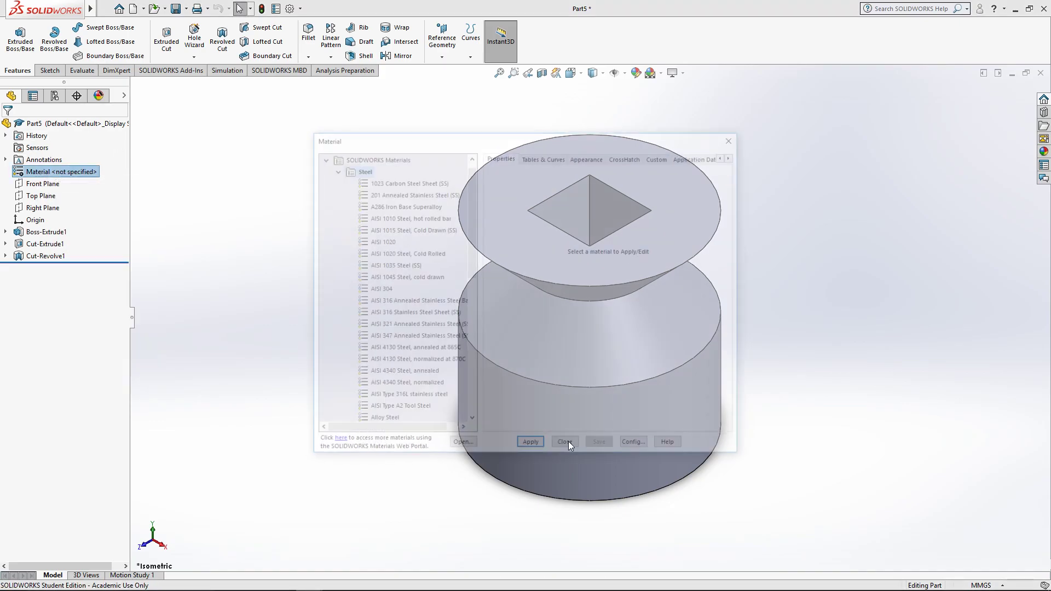
pyautogui.click(333, 168)
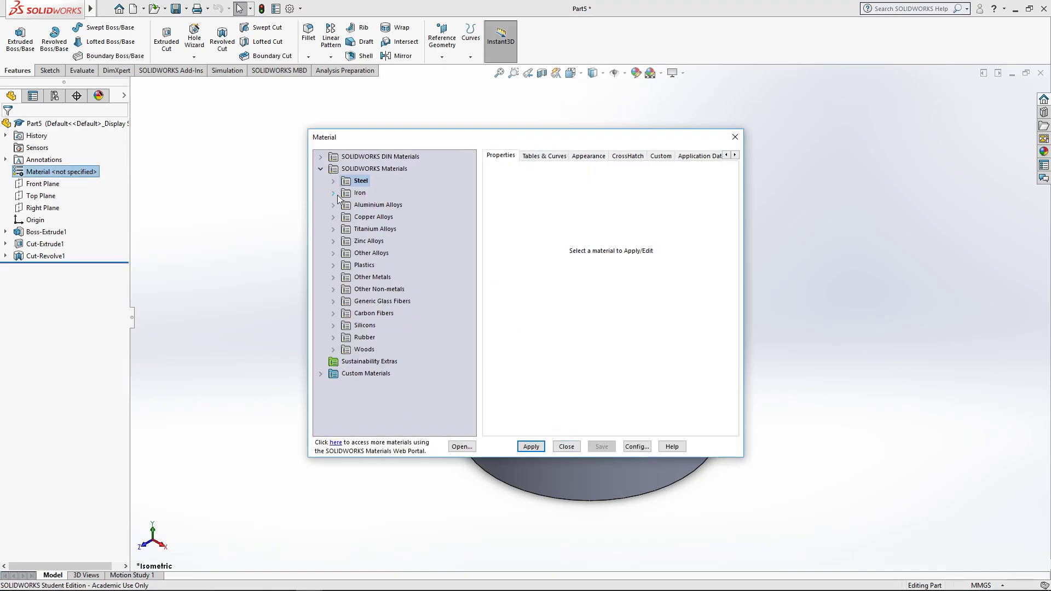
pyautogui.click(334, 193)
pyautogui.click(378, 230)
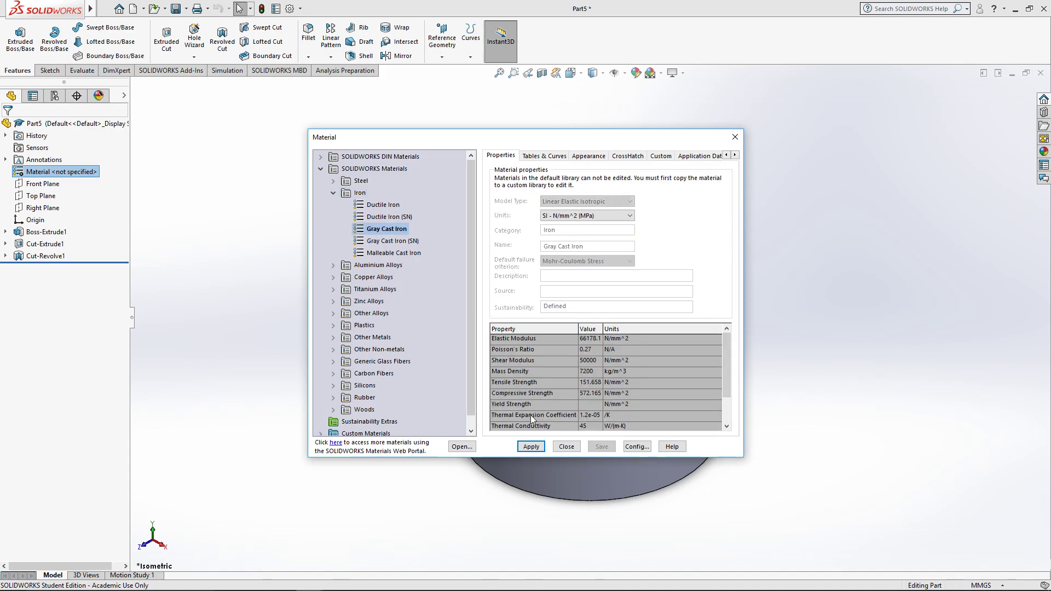
pyautogui.click(531, 445)
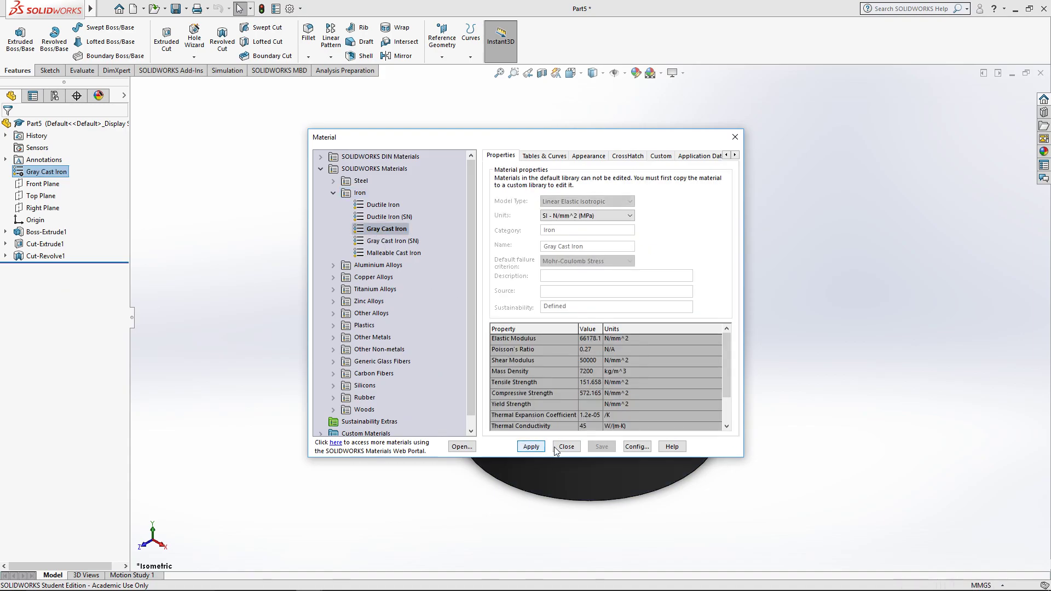
pyautogui.click(556, 449)
# Reset to a fitted isometric view and switch to the drawing PDF.
pyautogui.press('space')
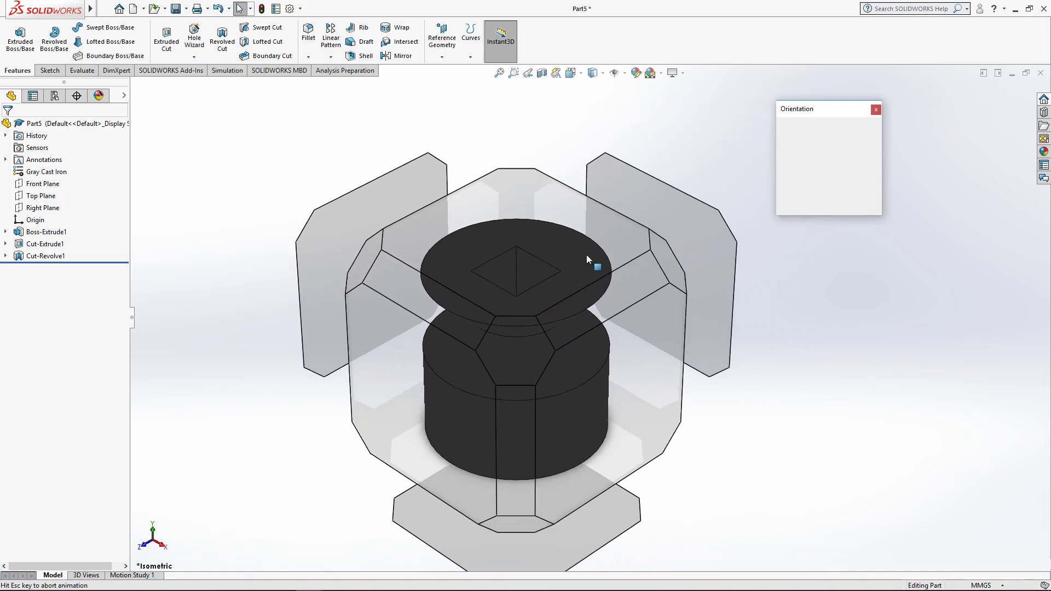
pyautogui.click(866, 143)
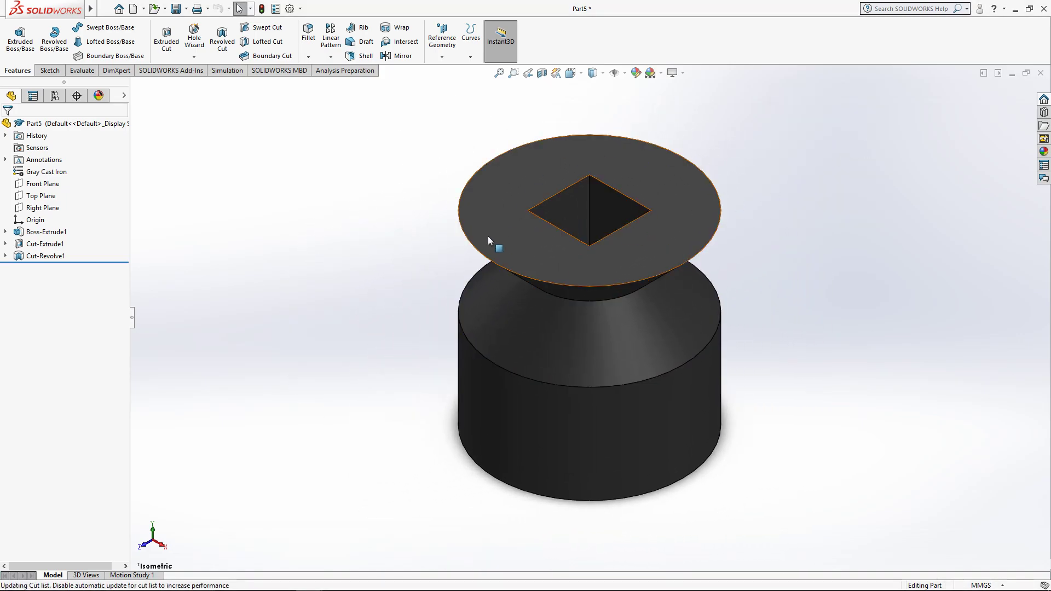
pyautogui.hotkey('alt', 'Tab')
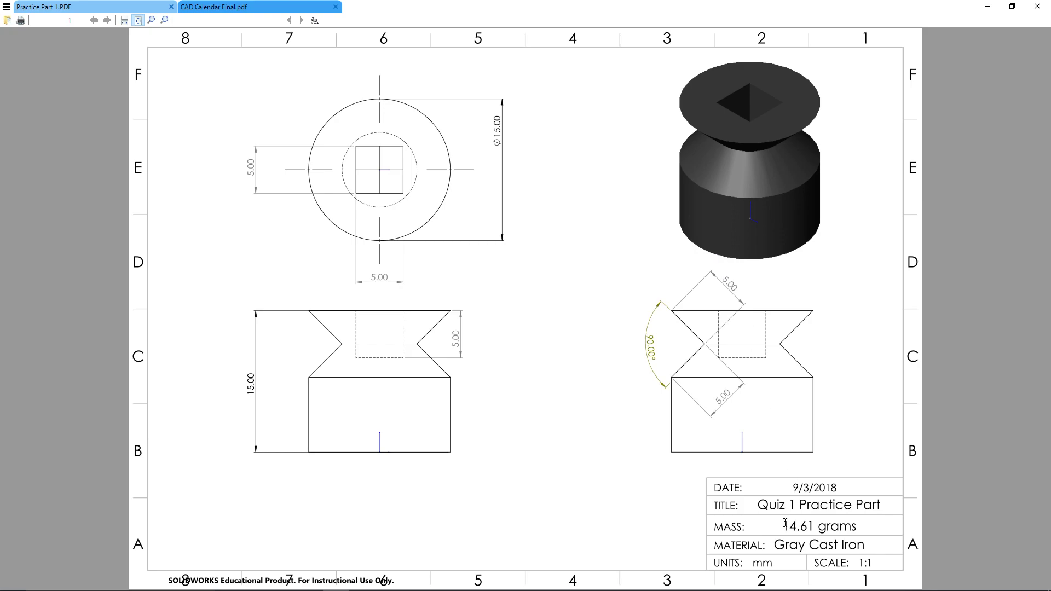
# Highlight the 14.61 grams mass value in the drawing's title block.
pyautogui.moveTo(785, 525); pyautogui.dragTo(872, 527)
pyautogui.click(870, 532)
pyautogui.moveTo(786, 524); pyautogui.dragTo(866, 527)
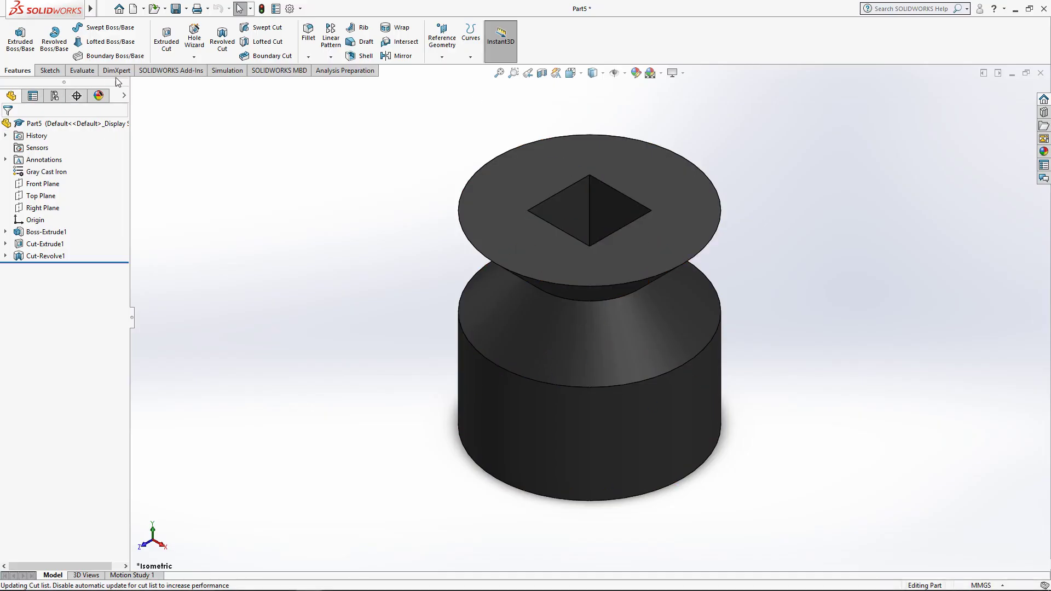
# Check that Mass Properties reports 14.61 grams, then close the report.
pyautogui.click(81, 70)
pyautogui.click(77, 41)
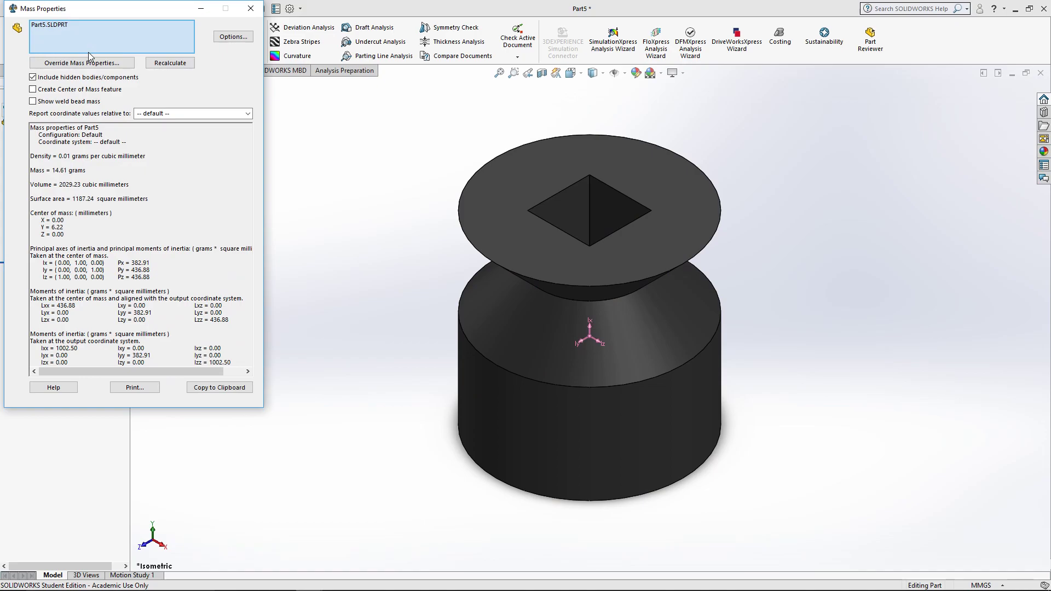
pyautogui.moveTo(53, 172); pyautogui.dragTo(87, 171)
pyautogui.click(115, 171)
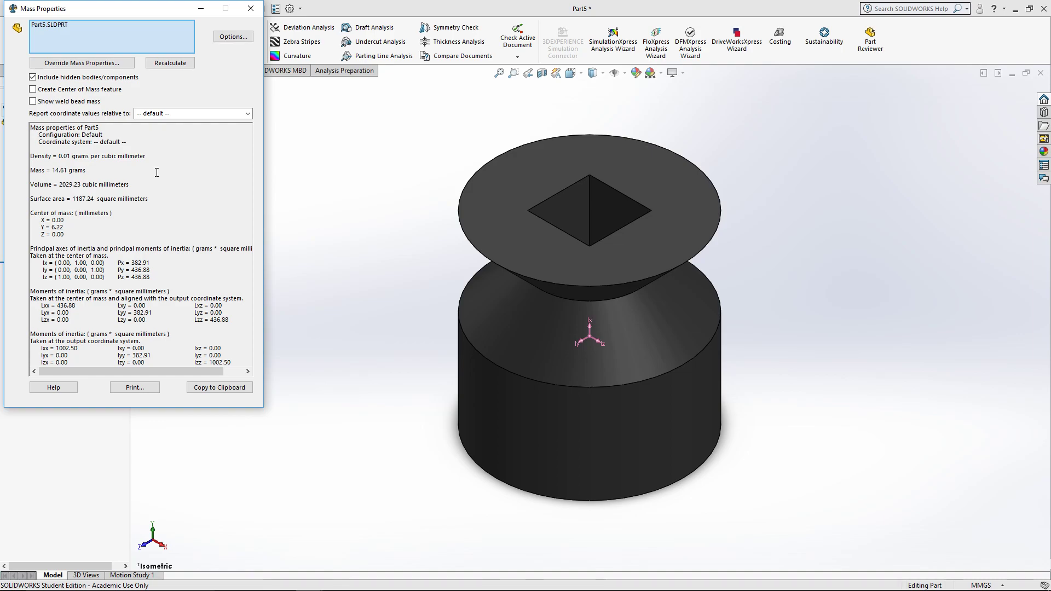
pyautogui.click(251, 8)
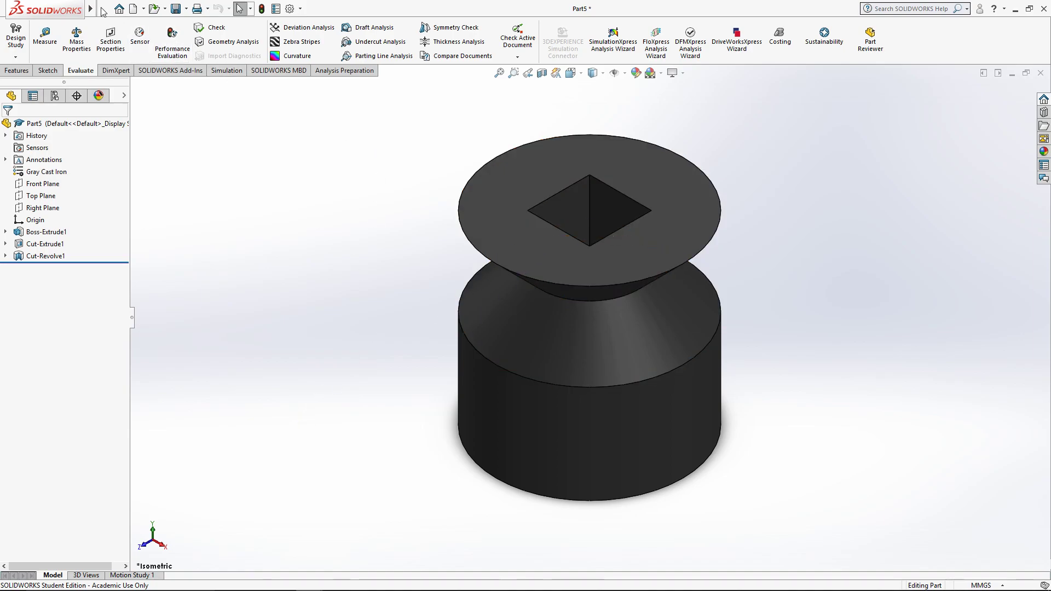
# Switch to Part2 and edit Revolve1's Sketch4, viewed normal to its plane.
pyautogui.moveTo(104, 10)
pyautogui.click(224, 8)
pyautogui.moveTo(253, 10)
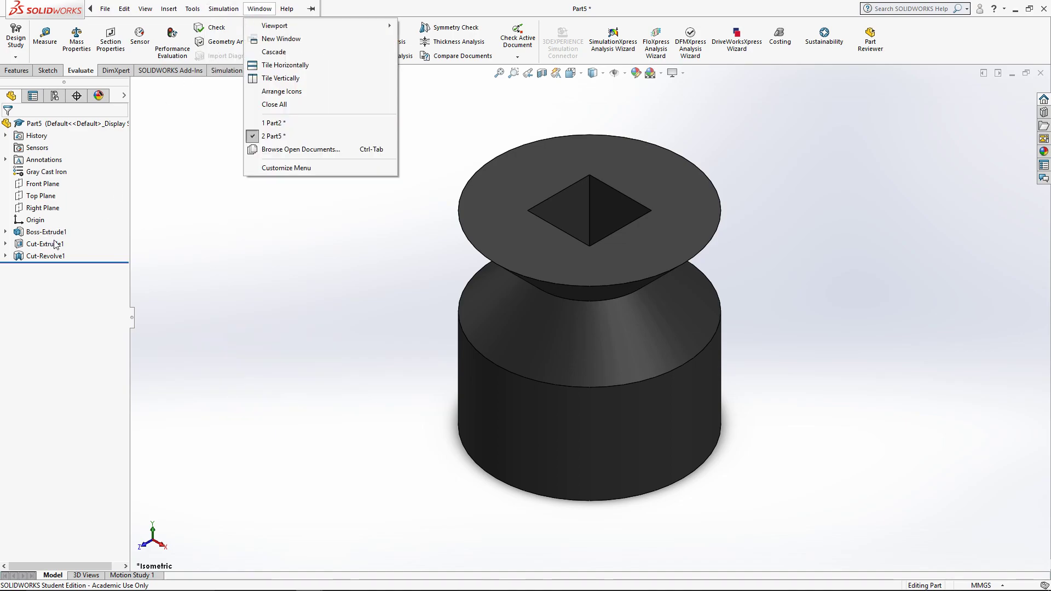
pyautogui.click(291, 123)
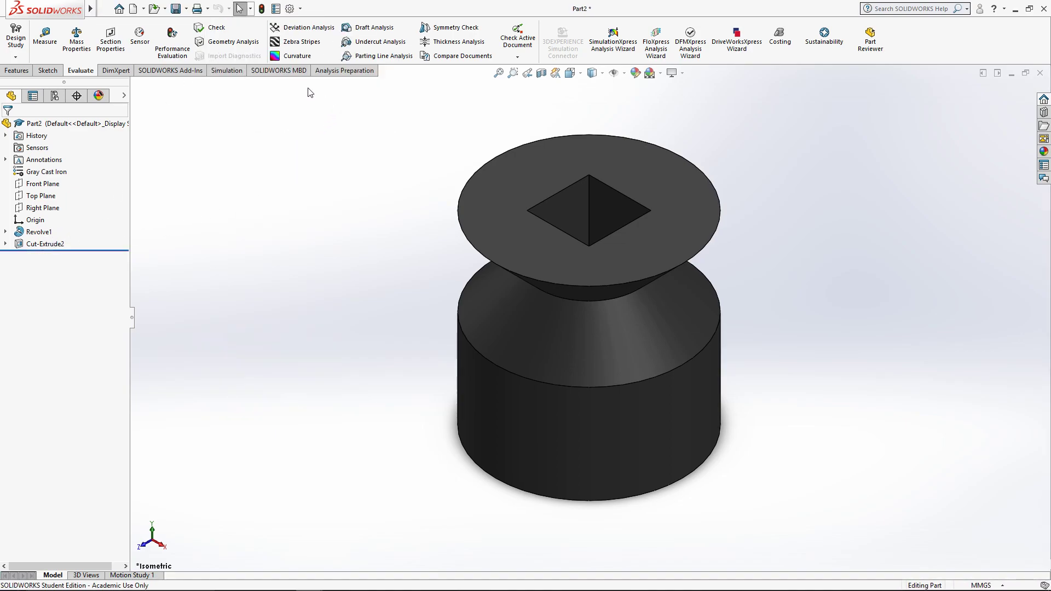
pyautogui.click(6, 231)
pyautogui.click(49, 244)
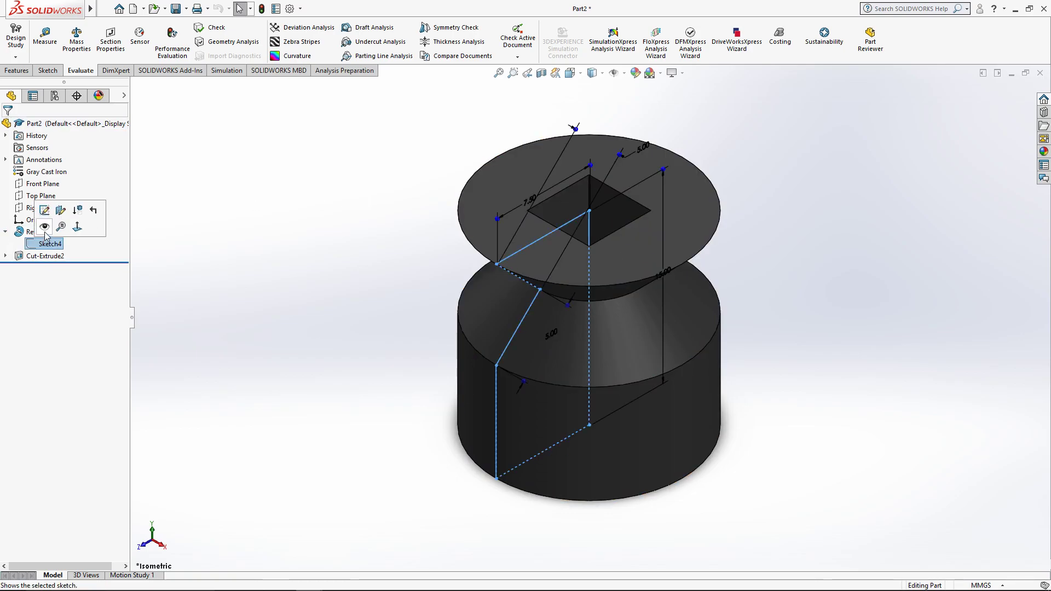
pyautogui.click(45, 211)
pyautogui.press('space')
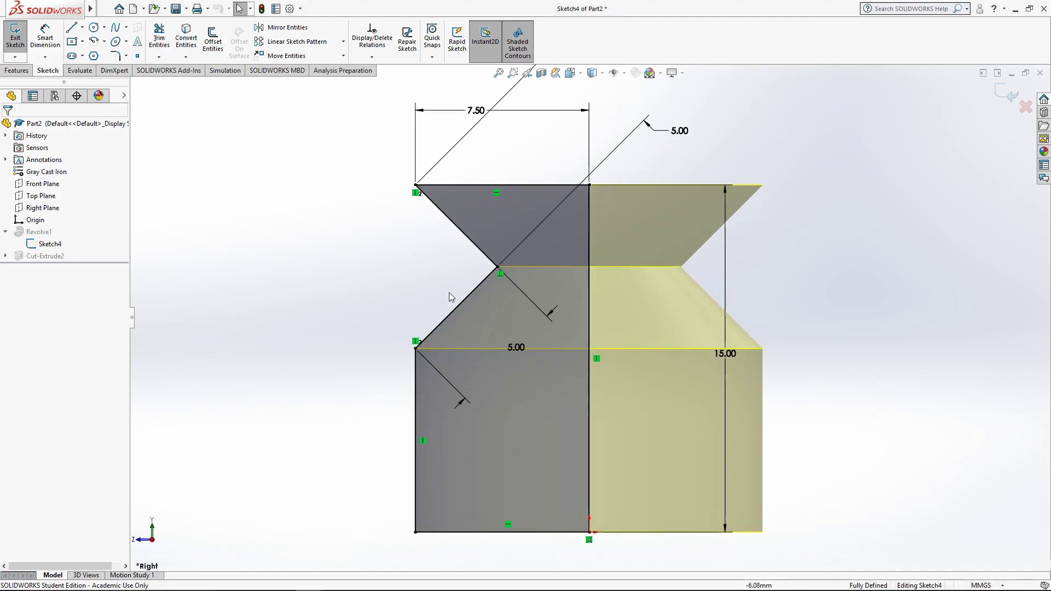
# Move the 5.00 and 7.50 dimensions above the top edge and exit the sketch.
pyautogui.scroll(2, 534, 258)
pyautogui.click(551, 209)
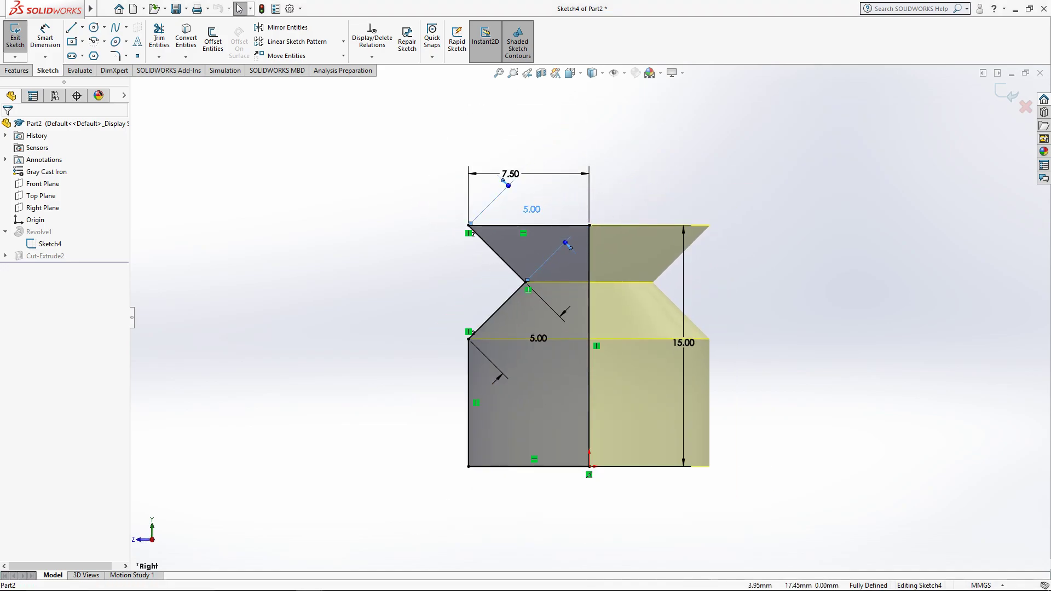
pyautogui.press('Escape')
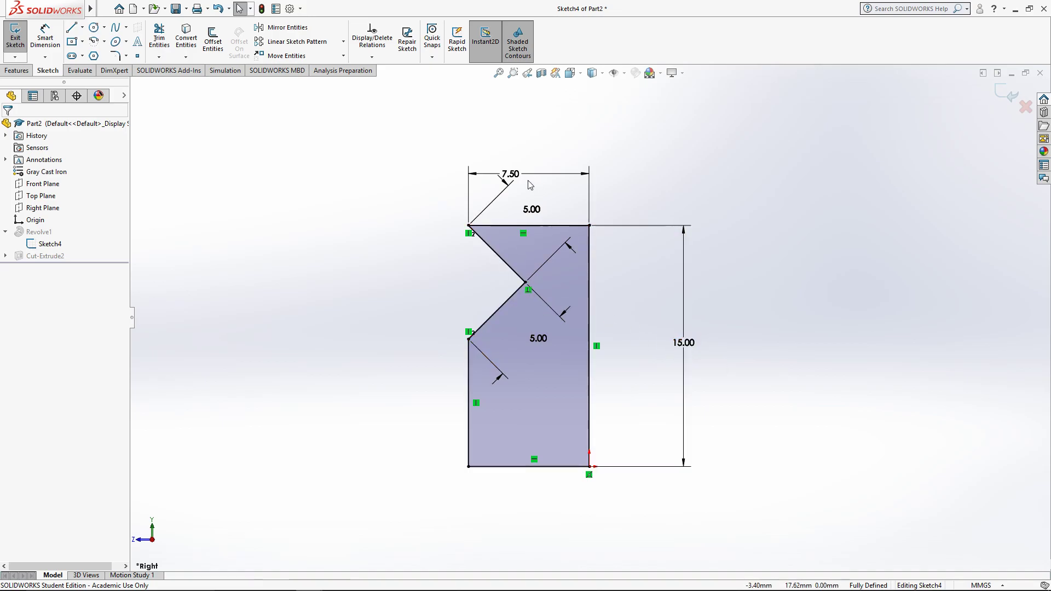
pyautogui.moveTo(517, 174); pyautogui.dragTo(529, 160)
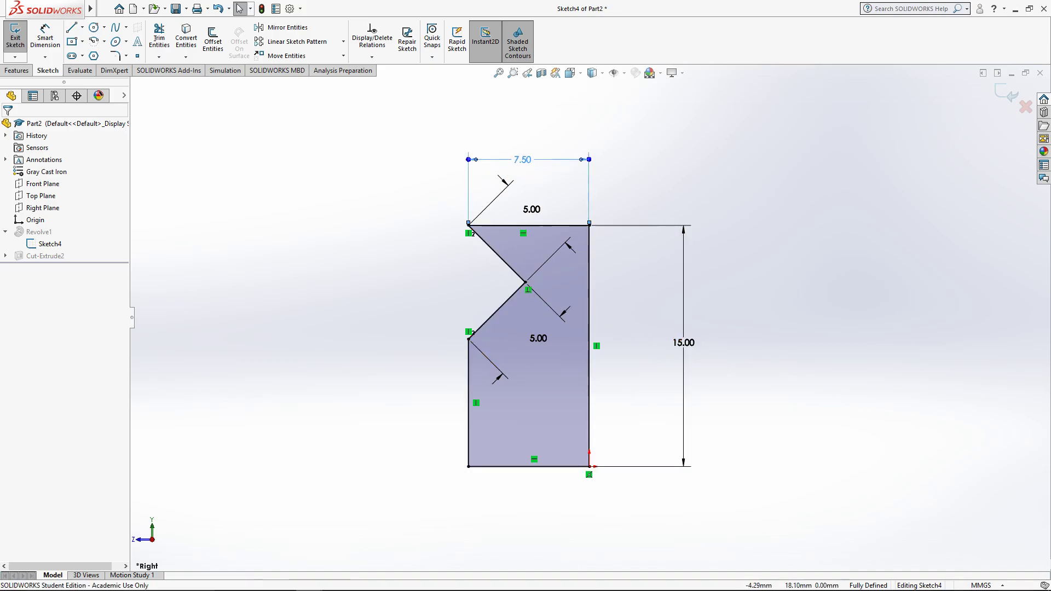
pyautogui.click(588, 311)
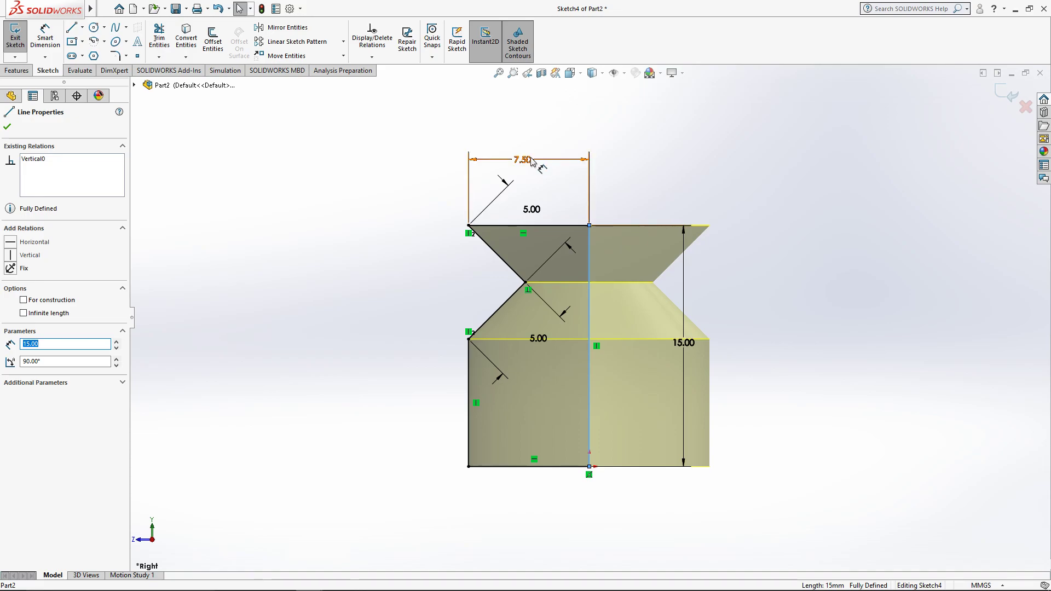
pyautogui.click(16, 41)
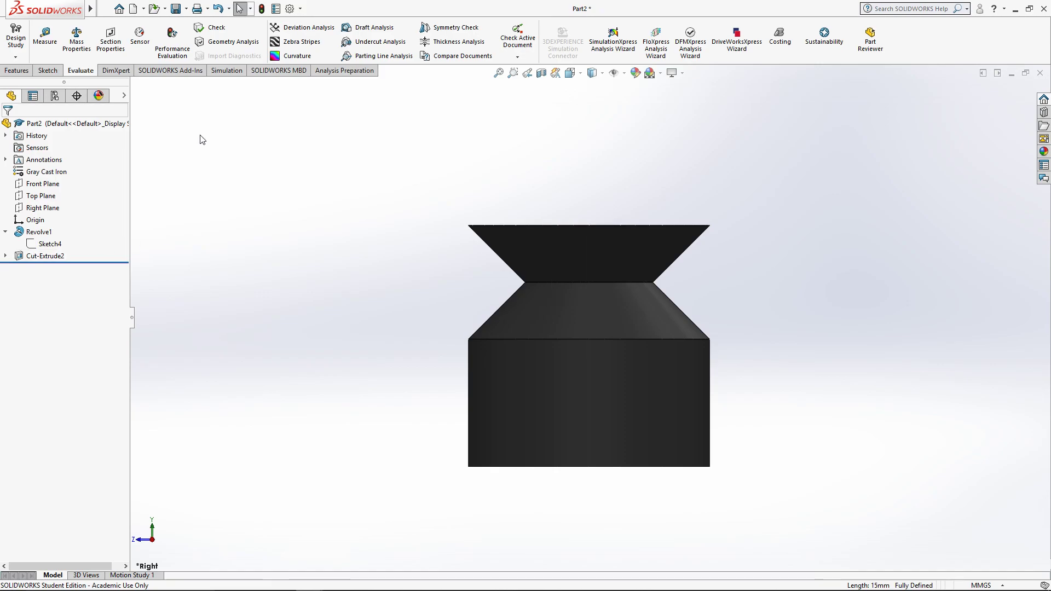
pyautogui.click(89, 52)
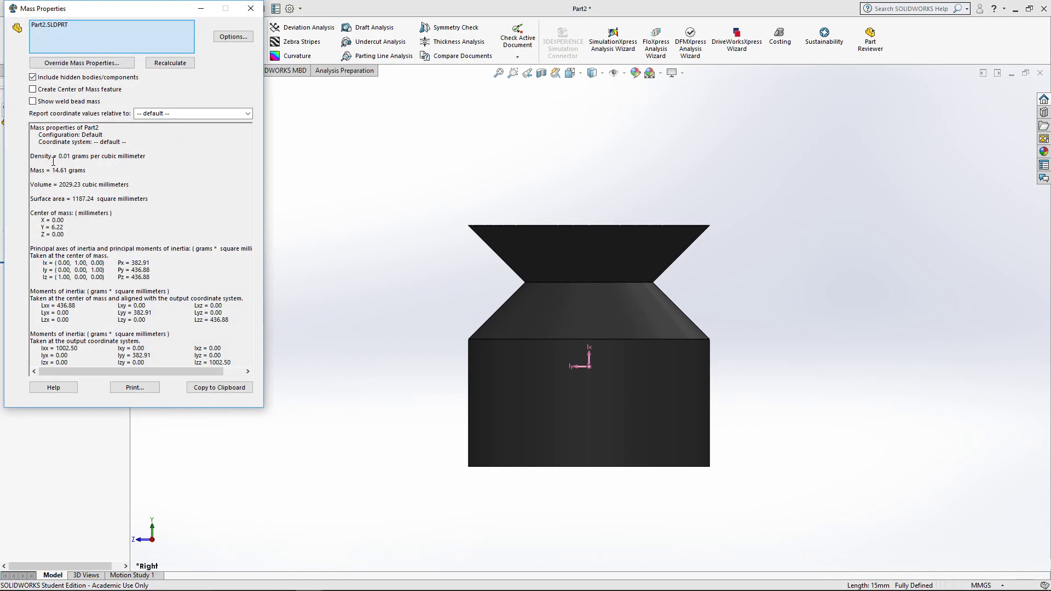
pyautogui.moveTo(53, 170); pyautogui.dragTo(87, 171)
pyautogui.click(100, 173)
pyautogui.moveTo(153, 9); pyautogui.dragTo(280, 88)
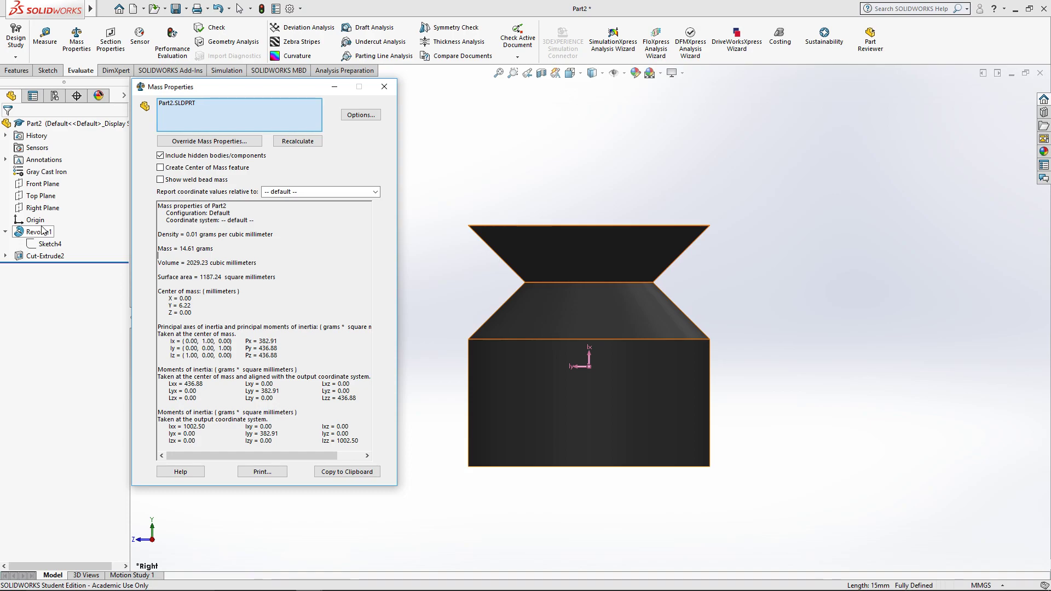
pyautogui.click(372, 91)
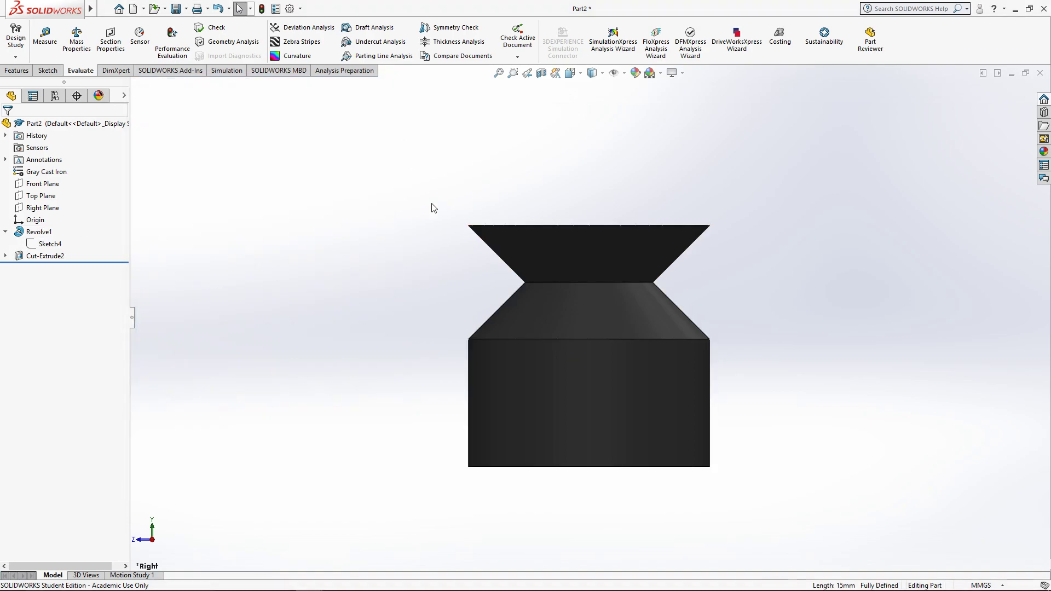